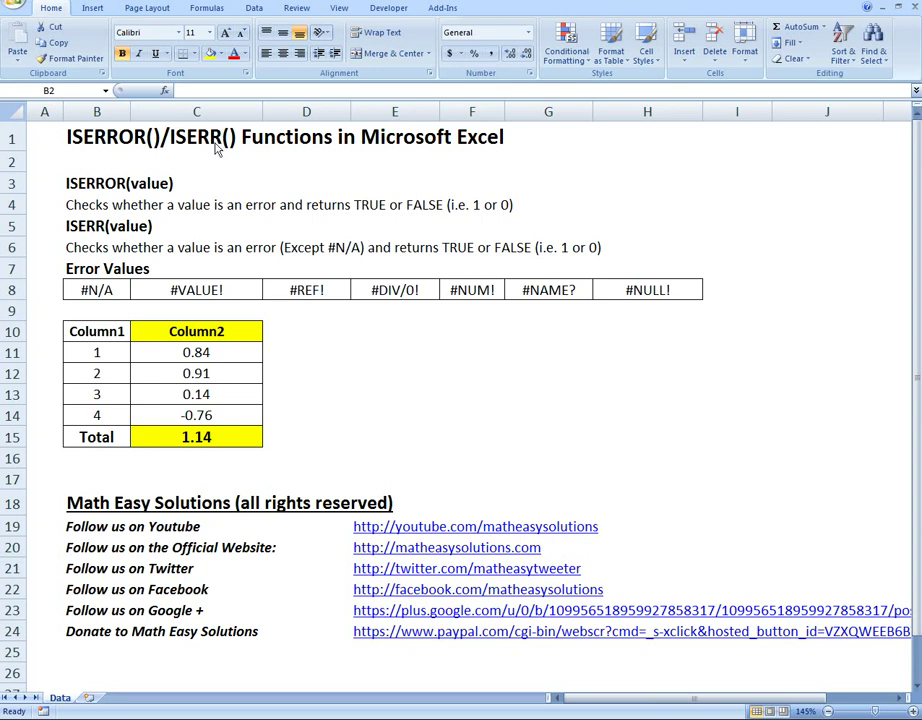
Point out the row of error values and the numbers now in Column3 and Column4
{"action": "left_click", "coordinate": [101, 150]}
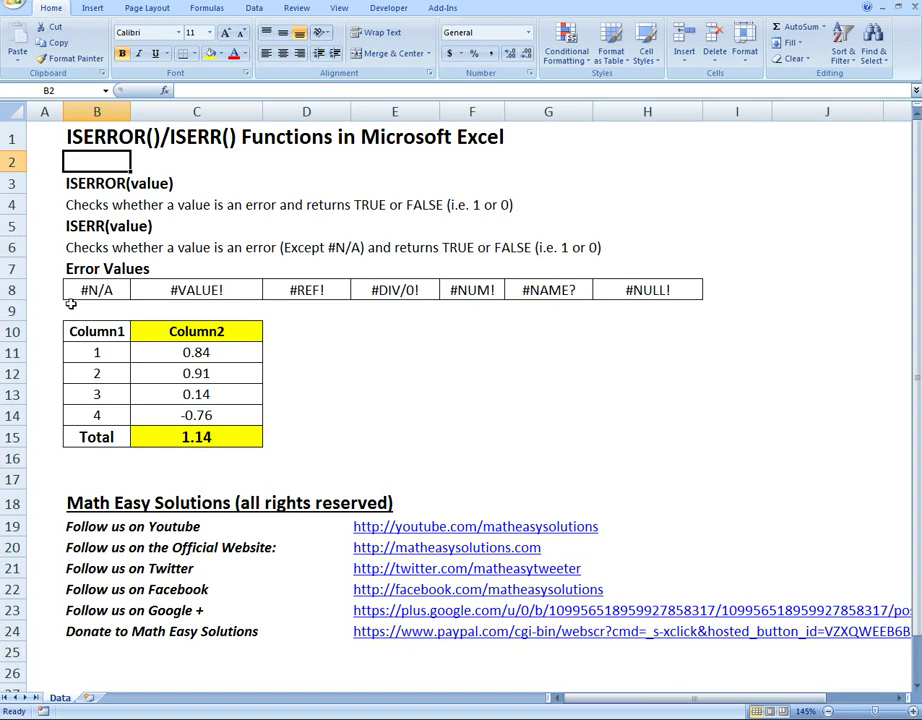
{"action": "left_click_drag", "start_coordinate": [105, 291], "coordinate": [306, 290]}
{"action": "left_click_drag", "start_coordinate": [659, 290], "coordinate": [140, 288]}
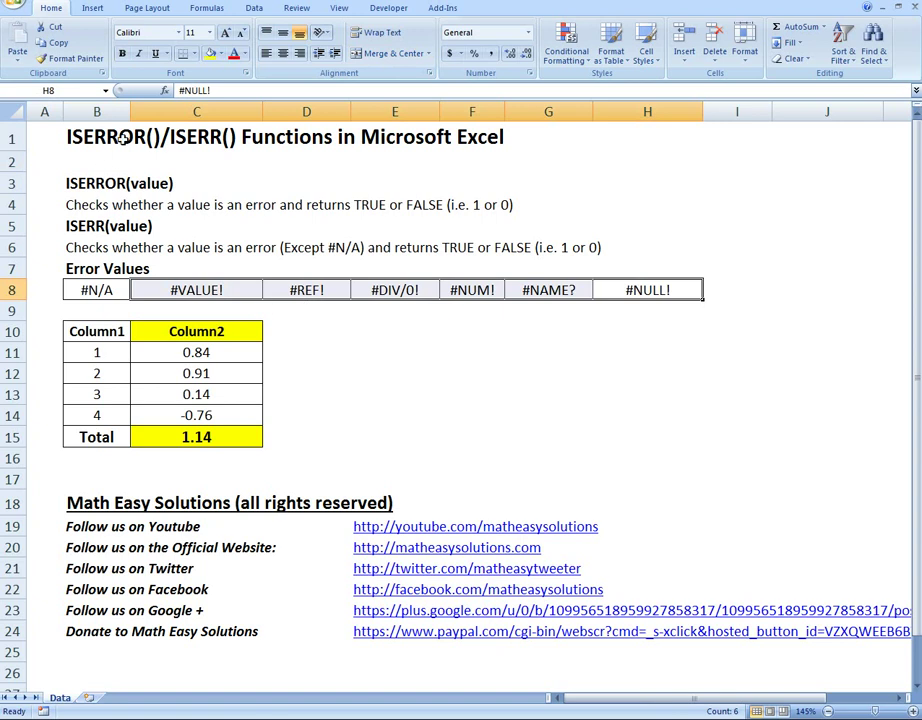
{"action": "left_click", "coordinate": [394, 324]}
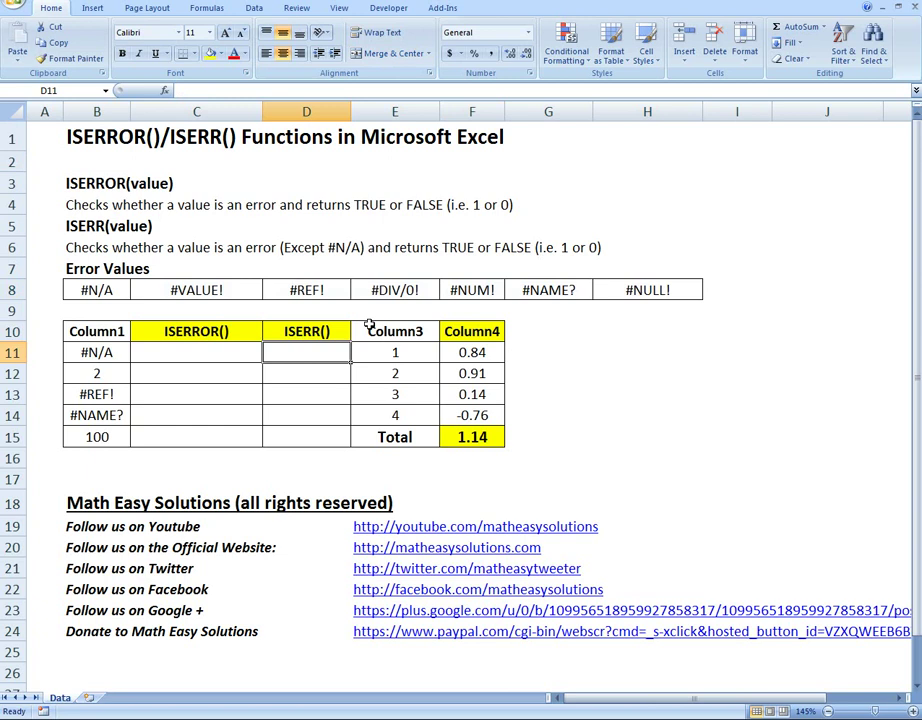
{"action": "left_click_drag", "start_coordinate": [381, 331], "coordinate": [437, 418]}
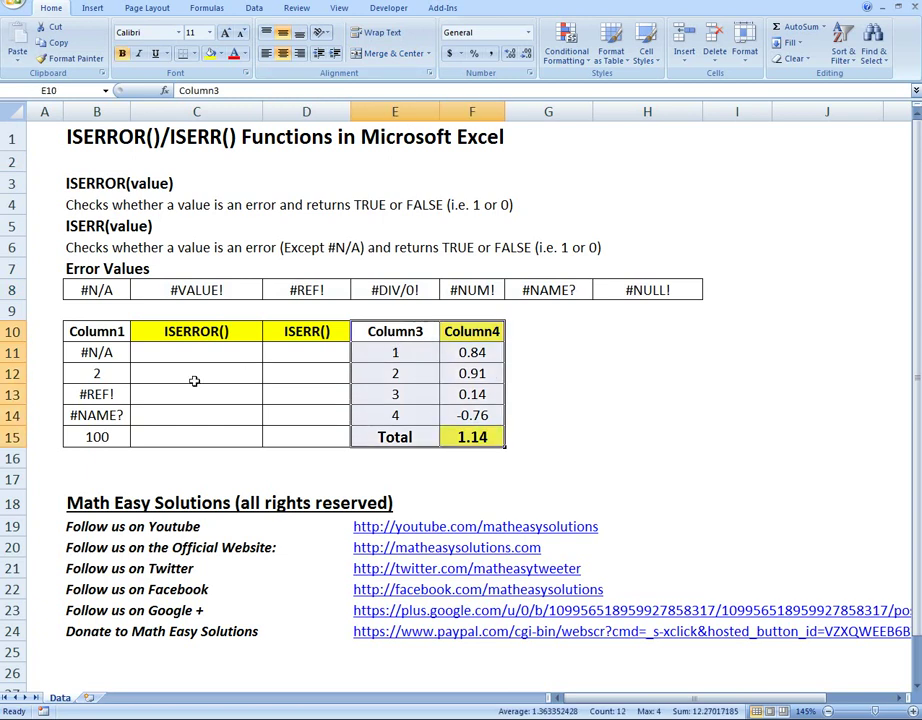
Review Column1's test values, starting with #N/A and 2
{"action": "left_click", "coordinate": [134, 347]}
{"action": "left_click_drag", "start_coordinate": [95, 331], "coordinate": [95, 394]}
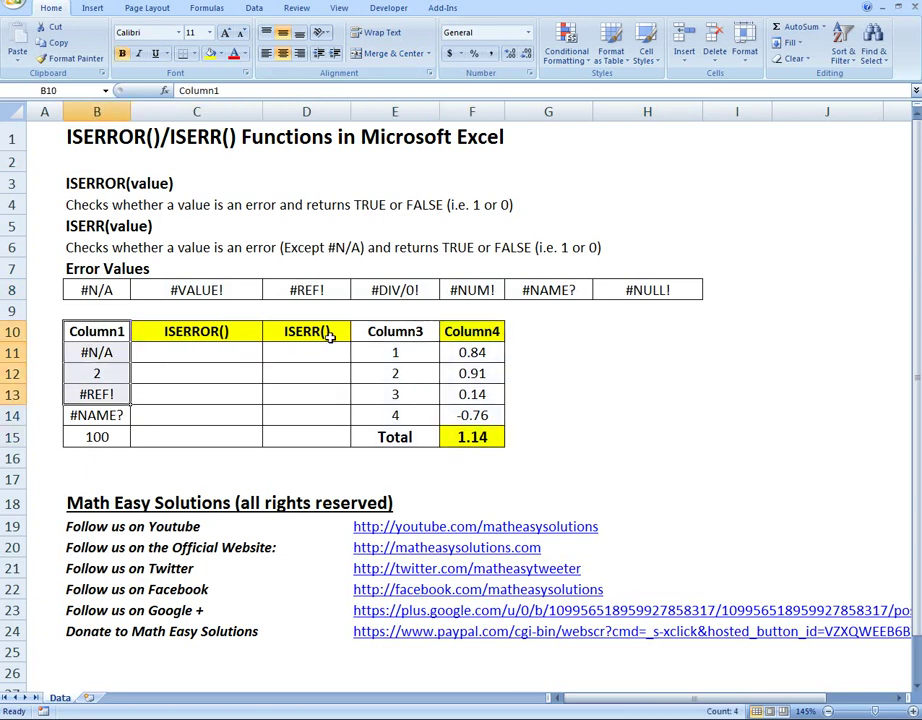
{"action": "left_click", "coordinate": [98, 352]}
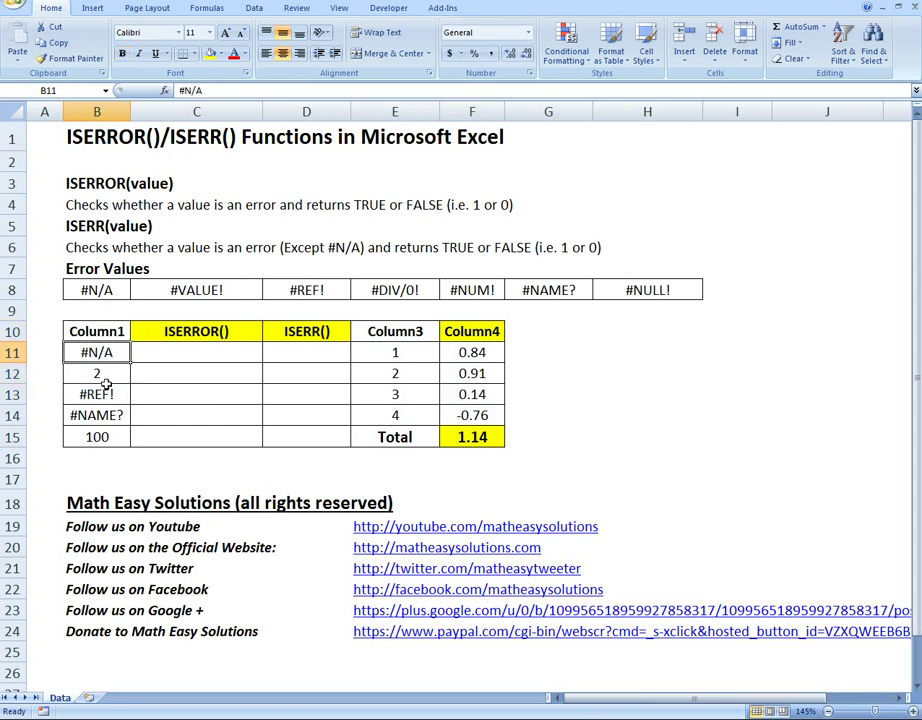
{"action": "left_click", "coordinate": [101, 375]}
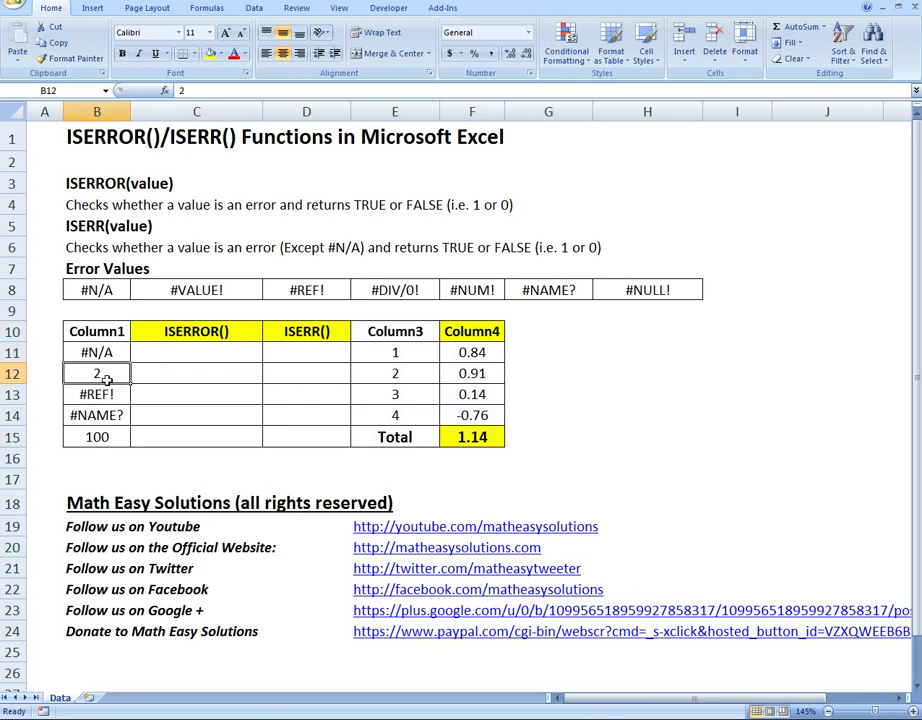
Enter =ISERROR(B11) in the first ISERROR() cell, C11
{"action": "left_click", "coordinate": [106, 437]}
{"action": "left_click", "coordinate": [188, 350]}
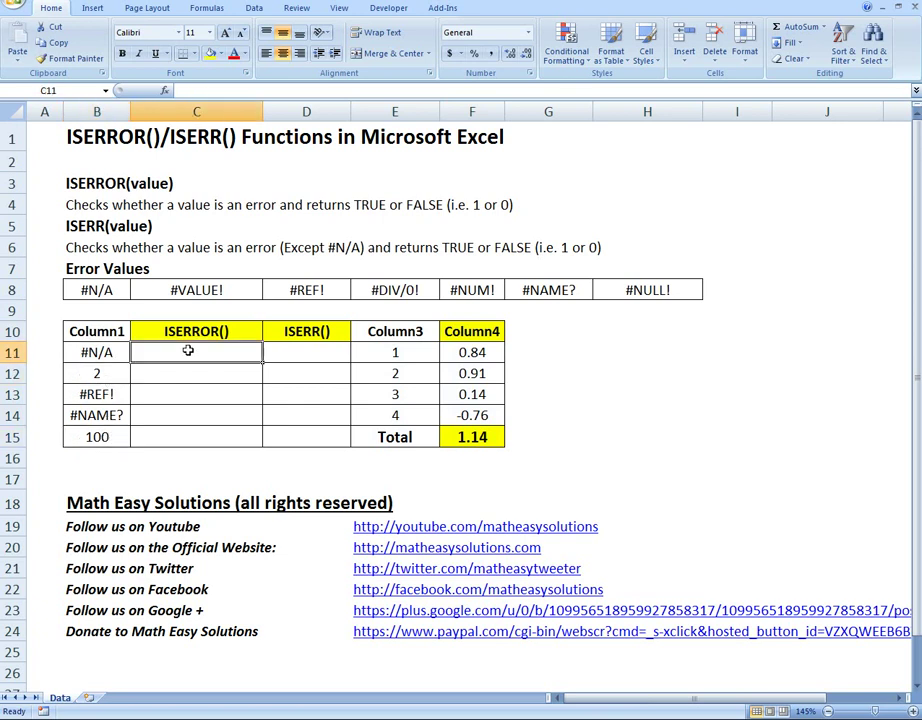
{"action": "type", "text": "="}
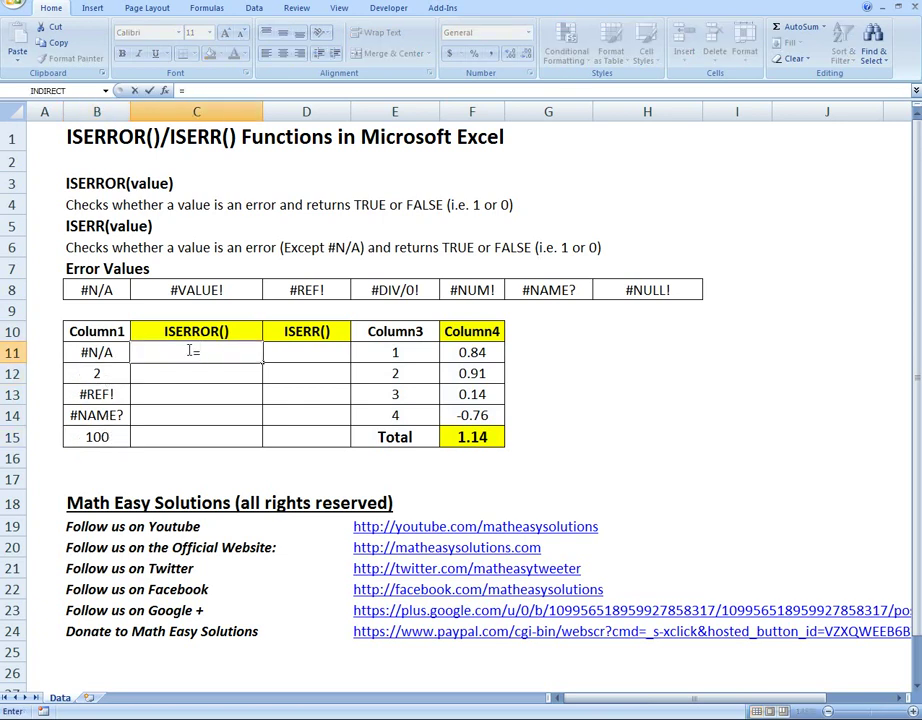
{"action": "type", "text": "iserror("}
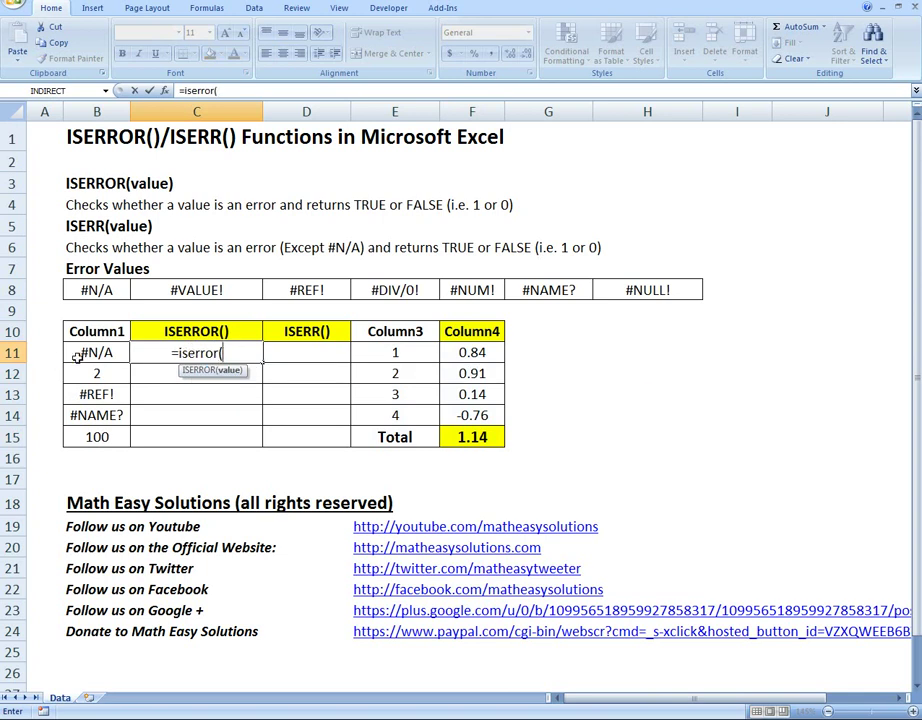
{"action": "left_click", "coordinate": [78, 356]}
{"action": "type", "text": ")"}
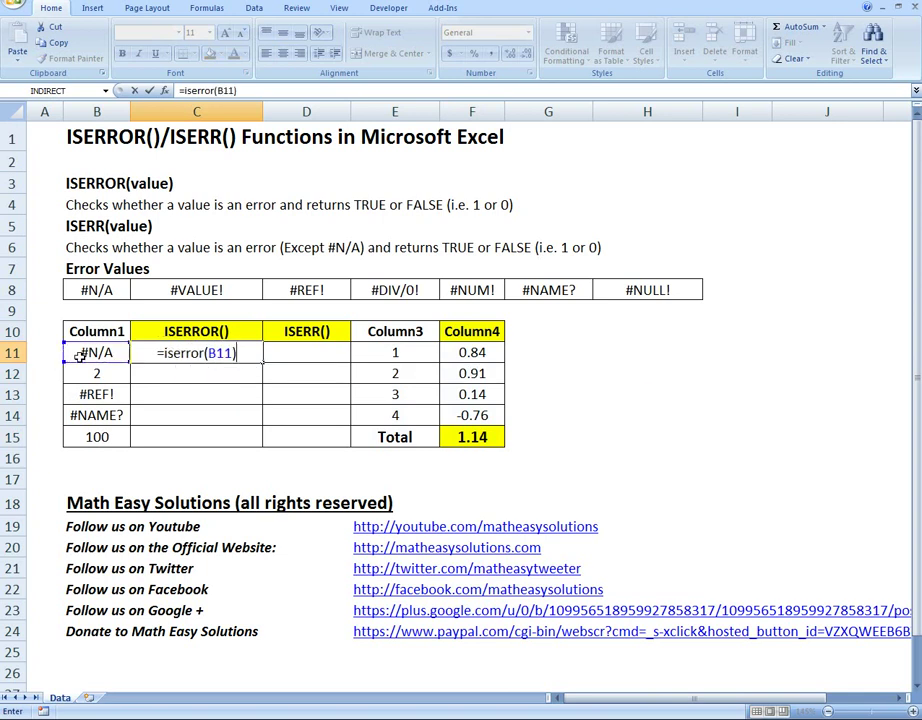
{"action": "key", "text": "Return"}
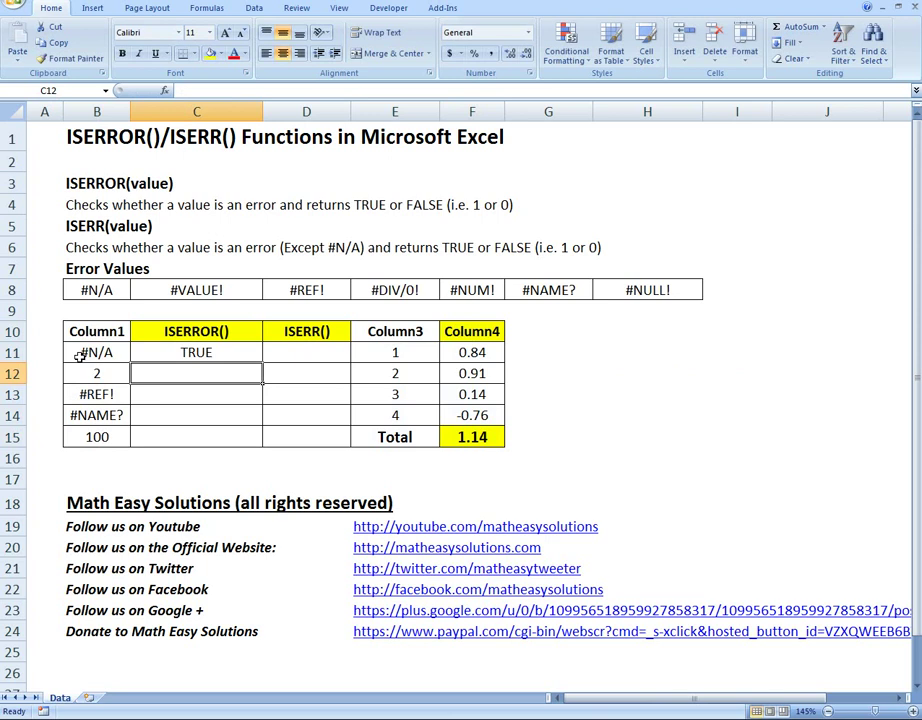
Copy the ISERROR formula down to row 15 and check results for 2 and 100
{"action": "left_click", "coordinate": [190, 335]}
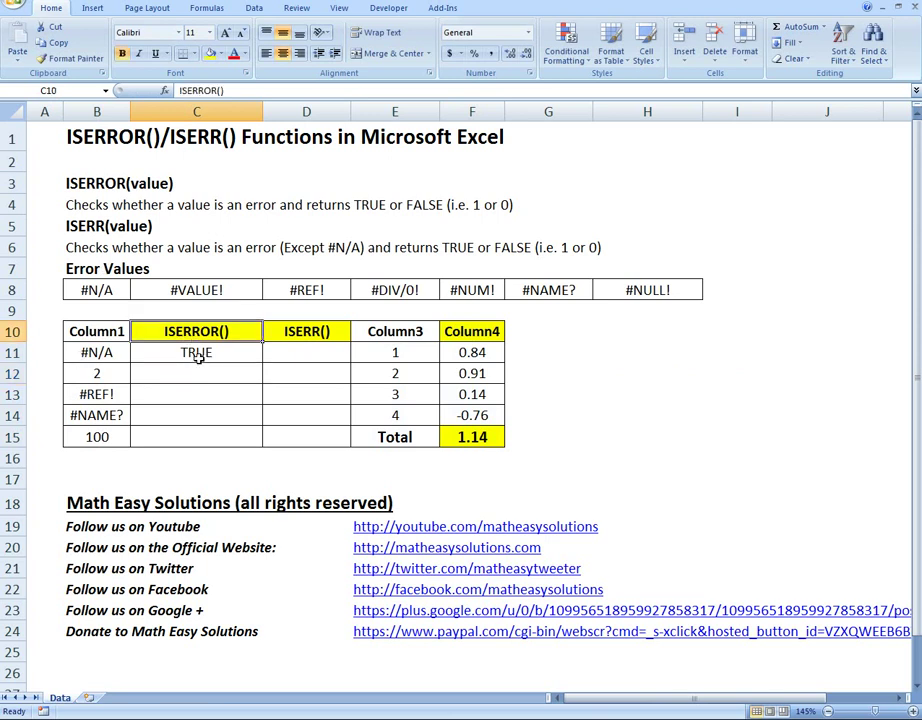
{"action": "left_click", "coordinate": [197, 352]}
{"action": "left_click_drag", "start_coordinate": [265, 362], "coordinate": [258, 452]}
{"action": "left_click", "coordinate": [196, 373]}
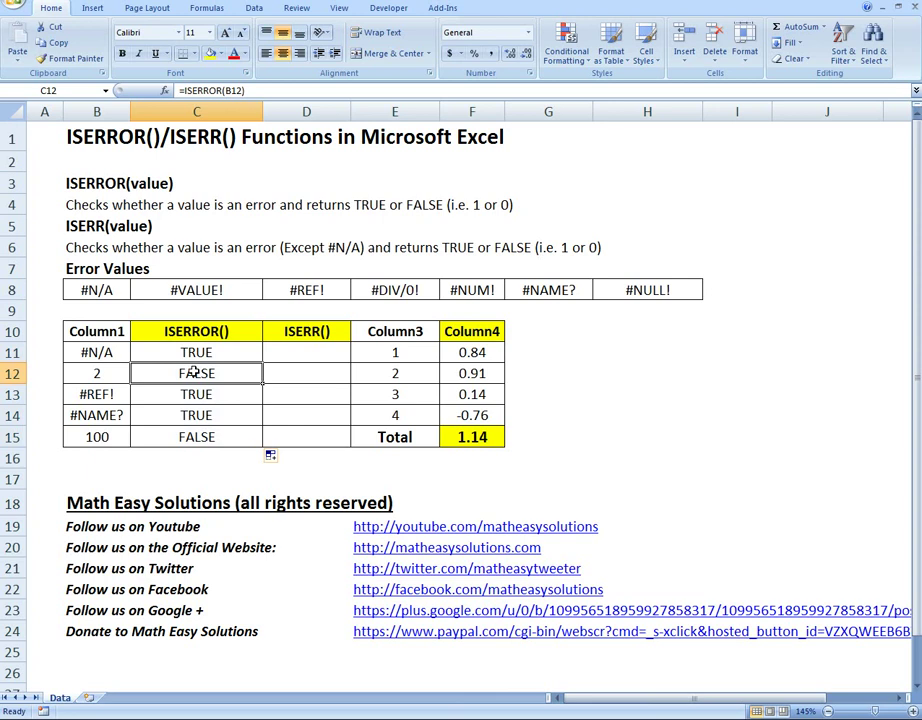
{"action": "left_click", "coordinate": [191, 437]}
{"action": "left_click", "coordinate": [185, 373]}
{"action": "left_click", "coordinate": [194, 354]}
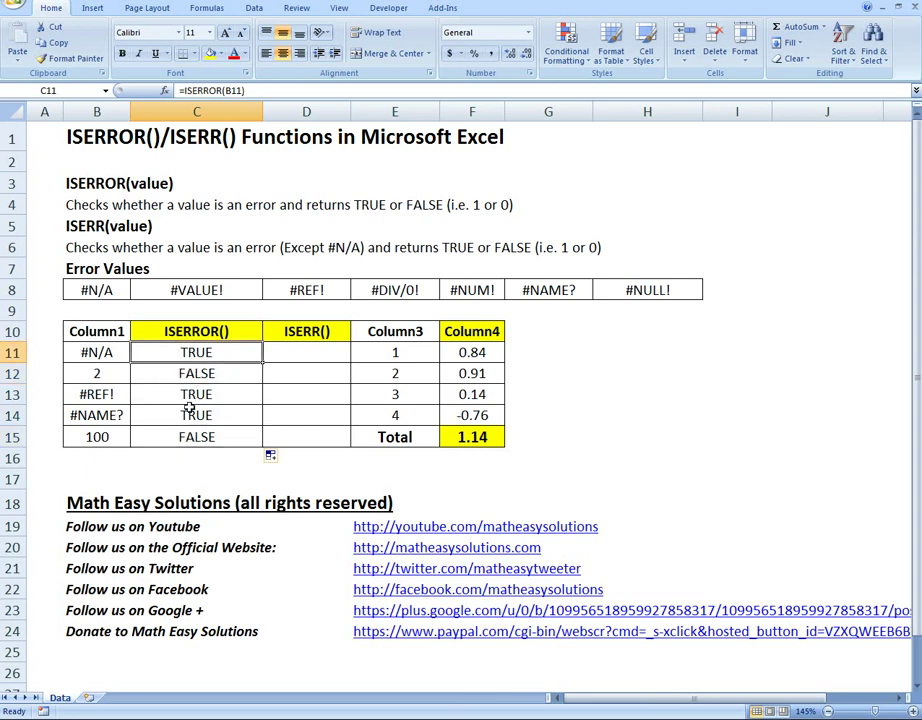
{"action": "left_click", "coordinate": [305, 355]}
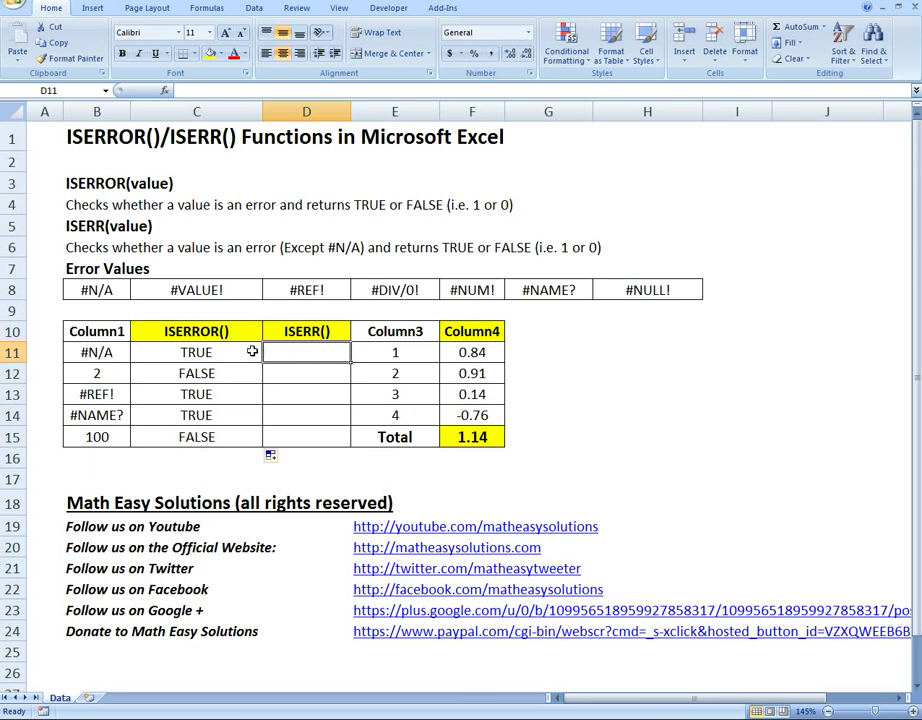
Enter =ISERR(B11) in D11, copy it to D15, and compare with ISERROR's results
{"action": "type", "text": "="}
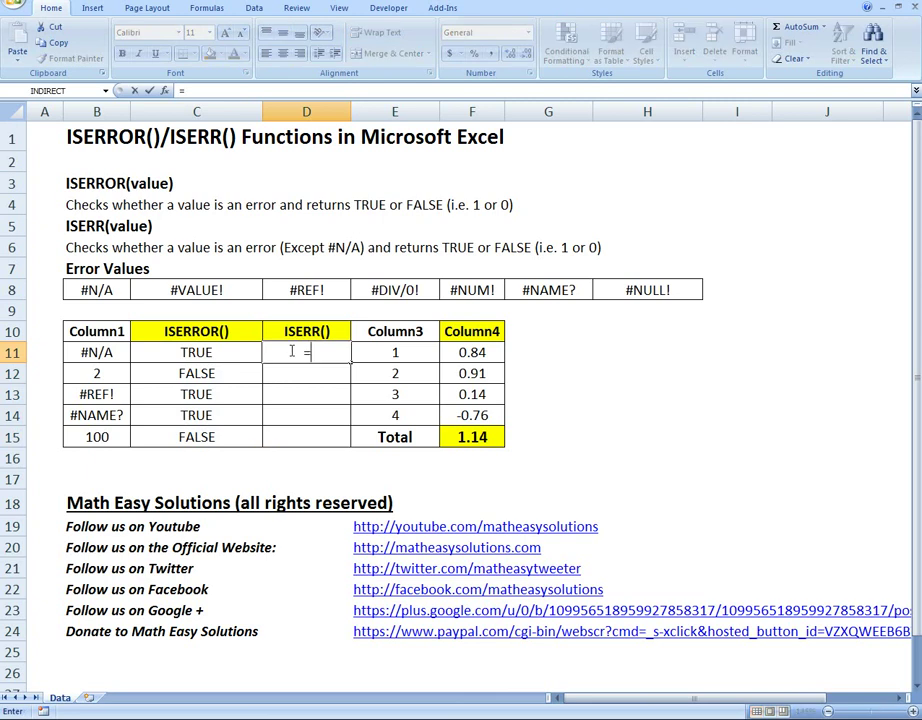
{"action": "type", "text": "iserr("}
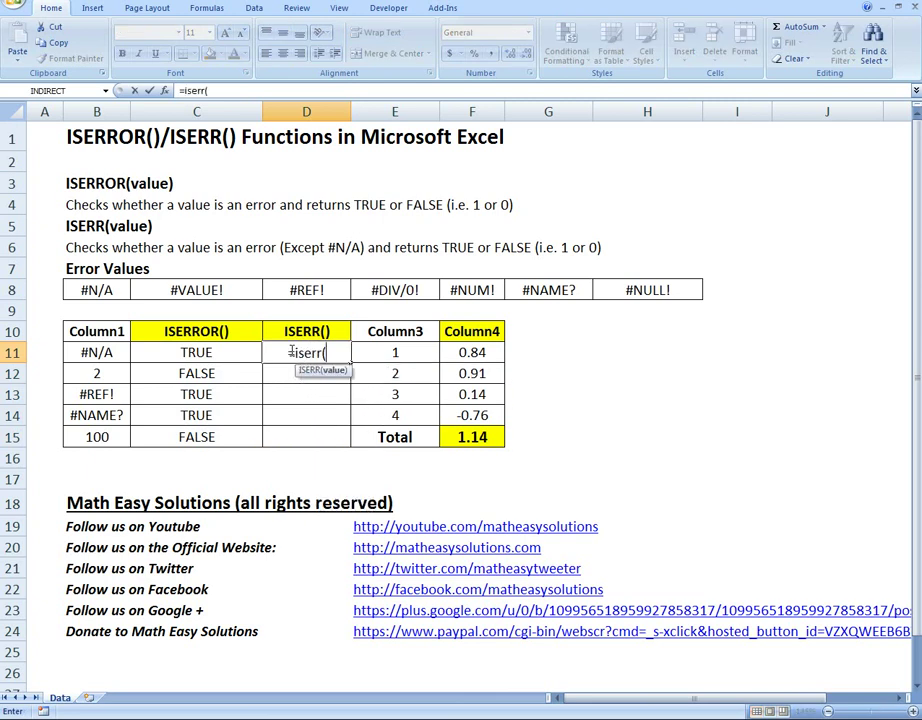
{"action": "left_click", "coordinate": [101, 352]}
{"action": "type", "text": ")"}
{"action": "key", "text": "Return"}
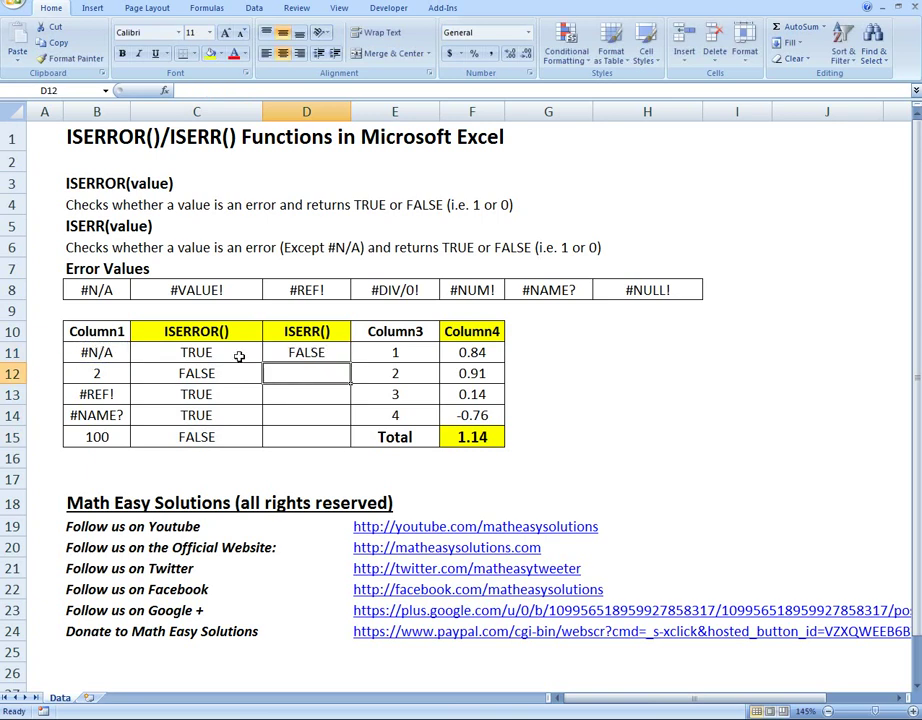
{"action": "left_click", "coordinate": [305, 354]}
{"action": "left_click_drag", "start_coordinate": [351, 362], "coordinate": [341, 436]}
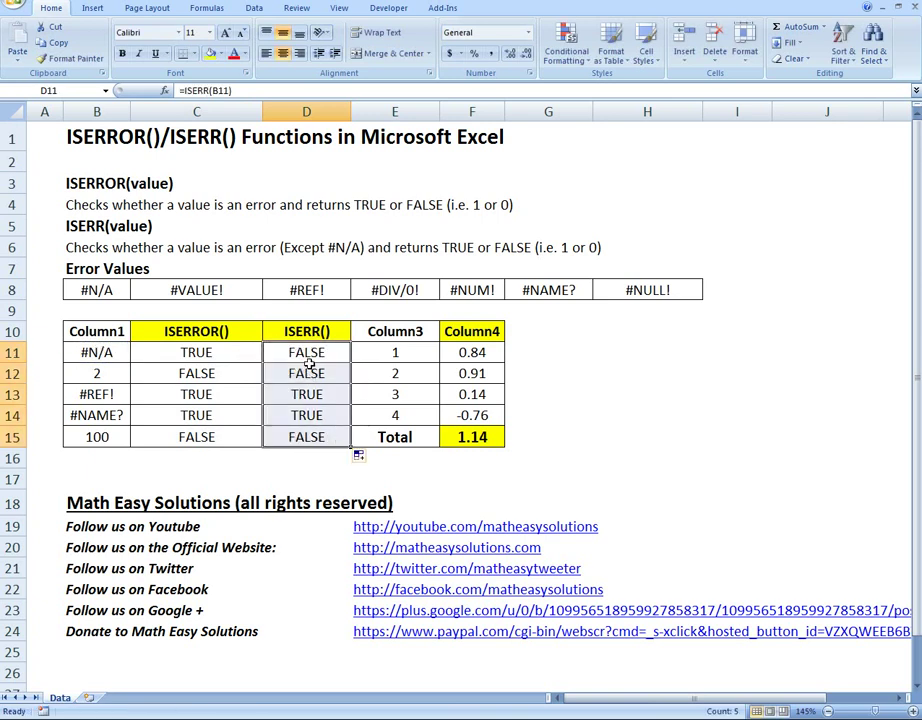
{"action": "left_click_drag", "start_coordinate": [315, 395], "coordinate": [312, 416]}
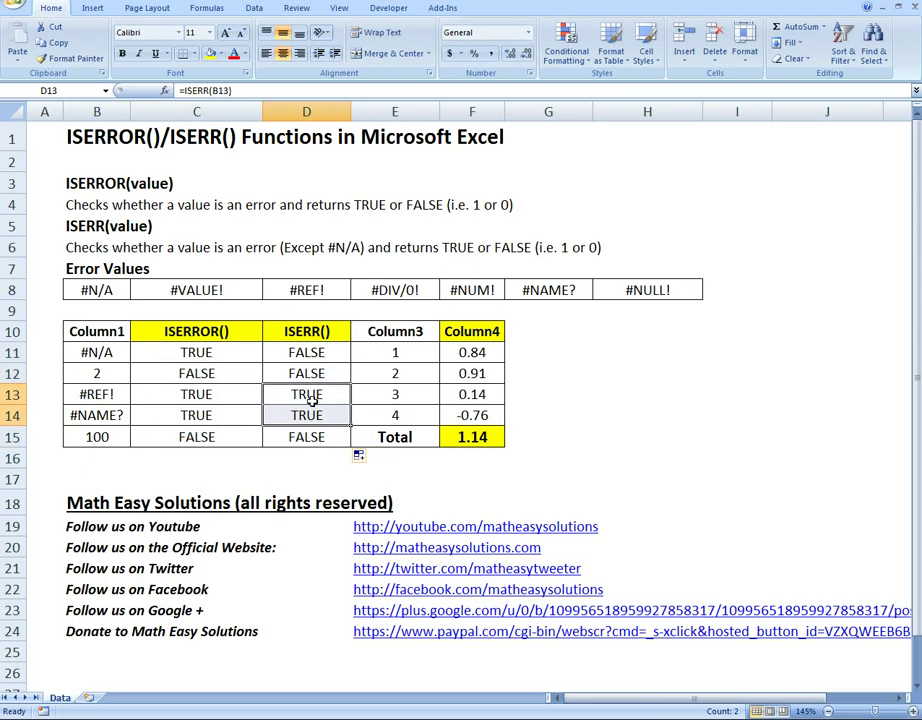
{"action": "left_click_drag", "start_coordinate": [336, 352], "coordinate": [240, 353]}
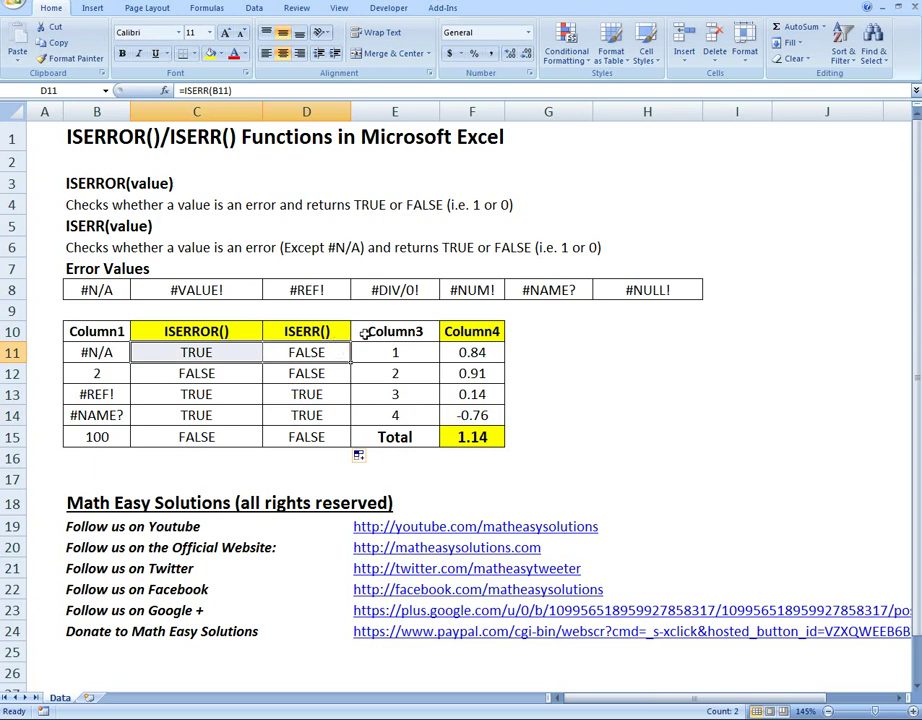
{"action": "left_click_drag", "start_coordinate": [381, 333], "coordinate": [471, 432]}
{"action": "left_click_drag", "start_coordinate": [396, 352], "coordinate": [405, 415]}
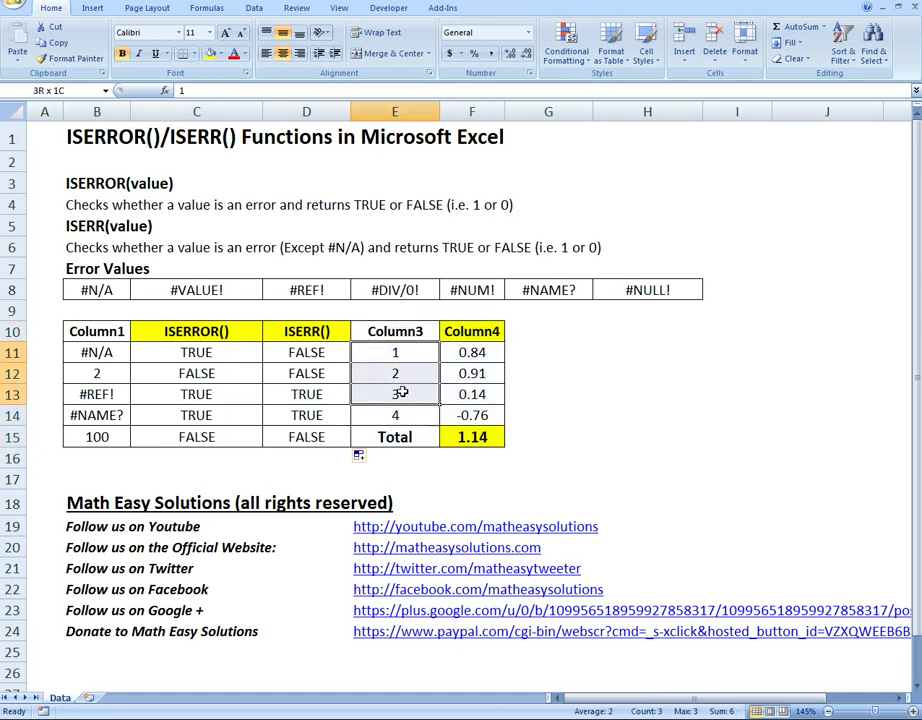
{"action": "left_click", "coordinate": [481, 350]}
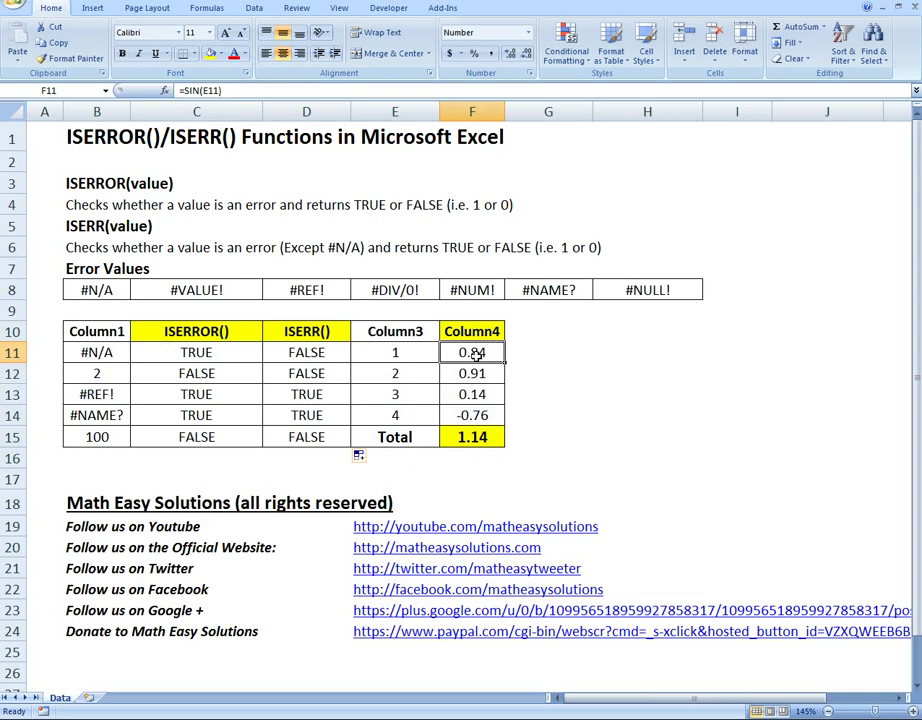
{"action": "double_click", "coordinate": [476, 355]}
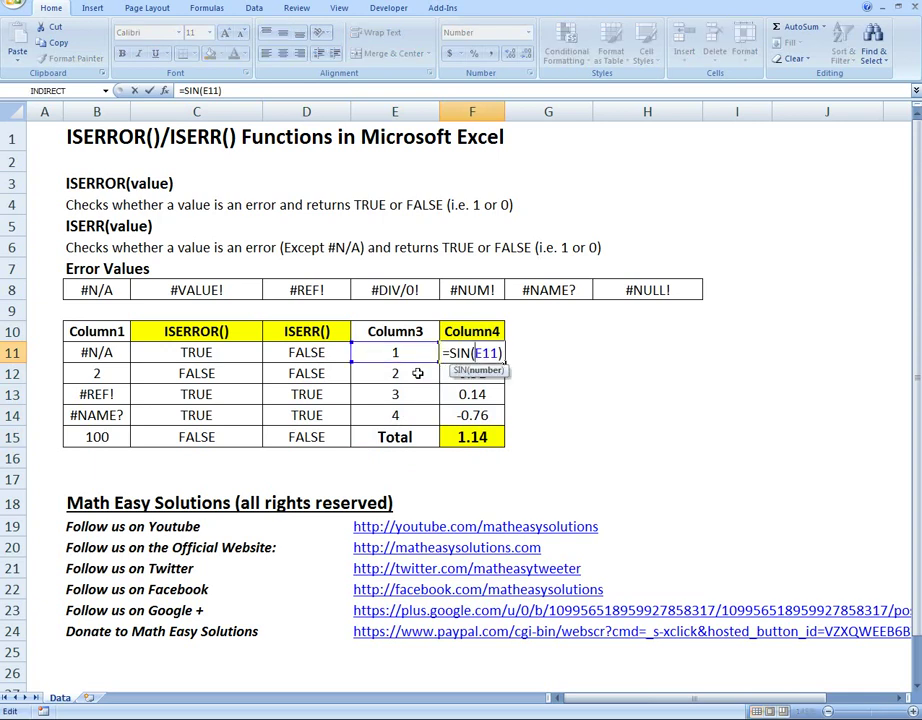
{"action": "key", "text": "Escape"}
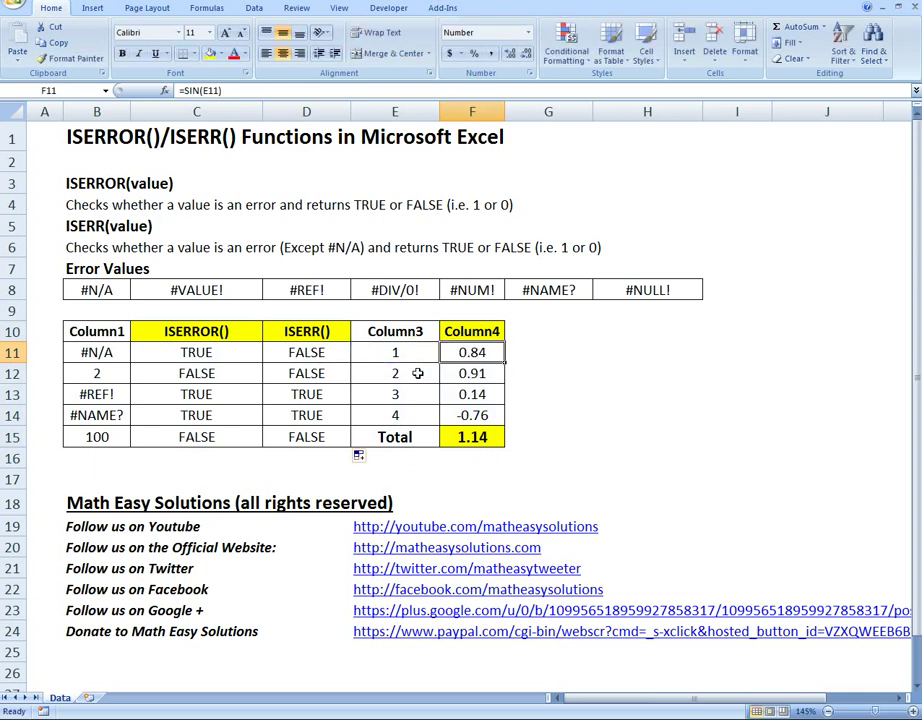
{"action": "left_click", "coordinate": [426, 436]}
{"action": "left_click", "coordinate": [462, 436]}
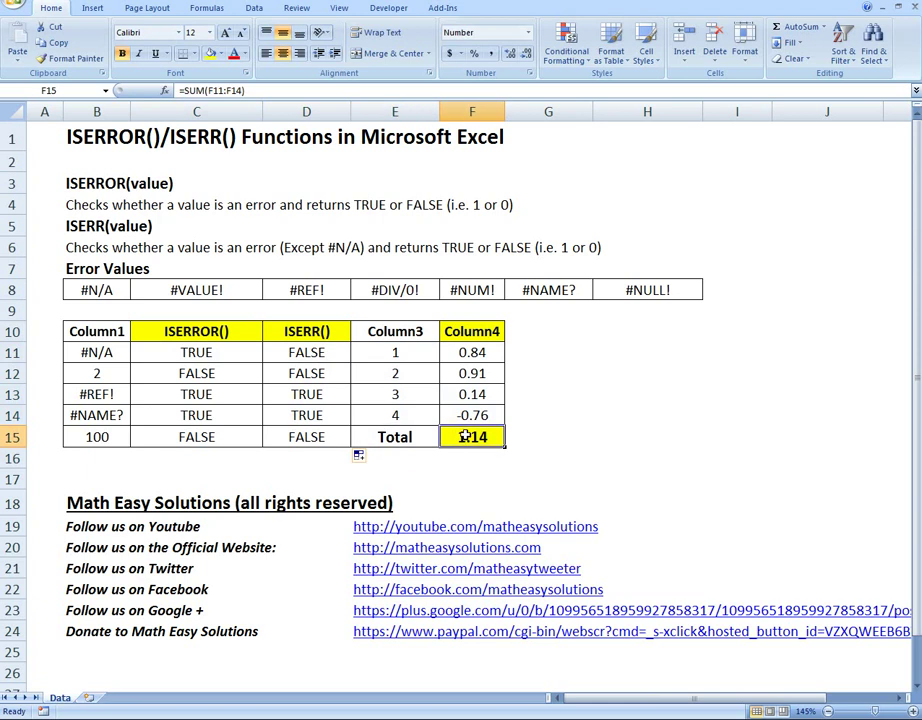
{"action": "double_click", "coordinate": [470, 436]}
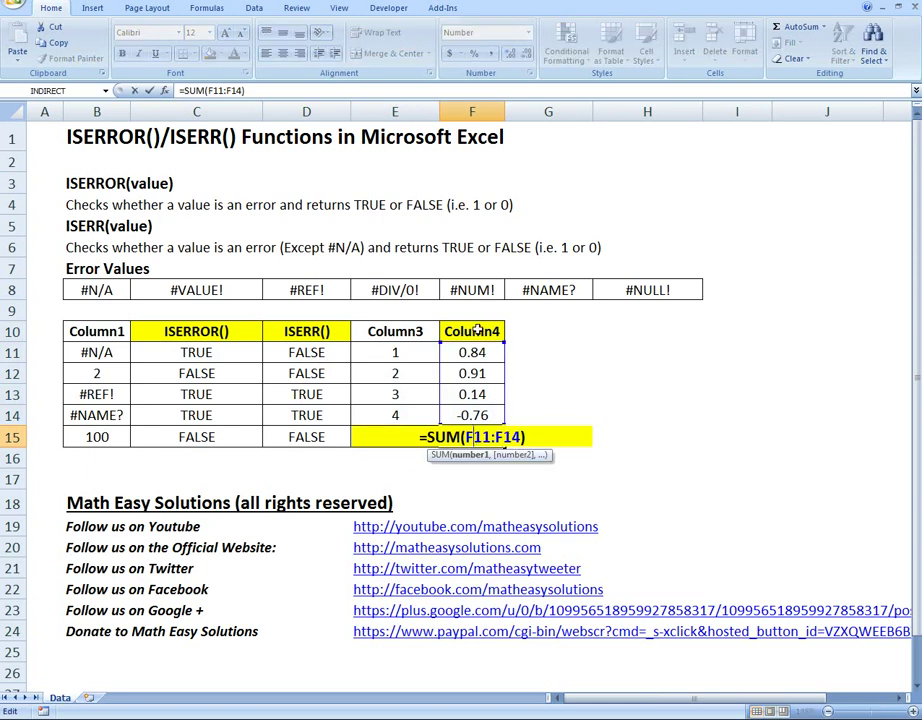
{"action": "key", "text": "Escape"}
Enter #N/A as the value of cell E14
{"action": "key", "text": "Up"}
{"action": "key", "text": "Left"}
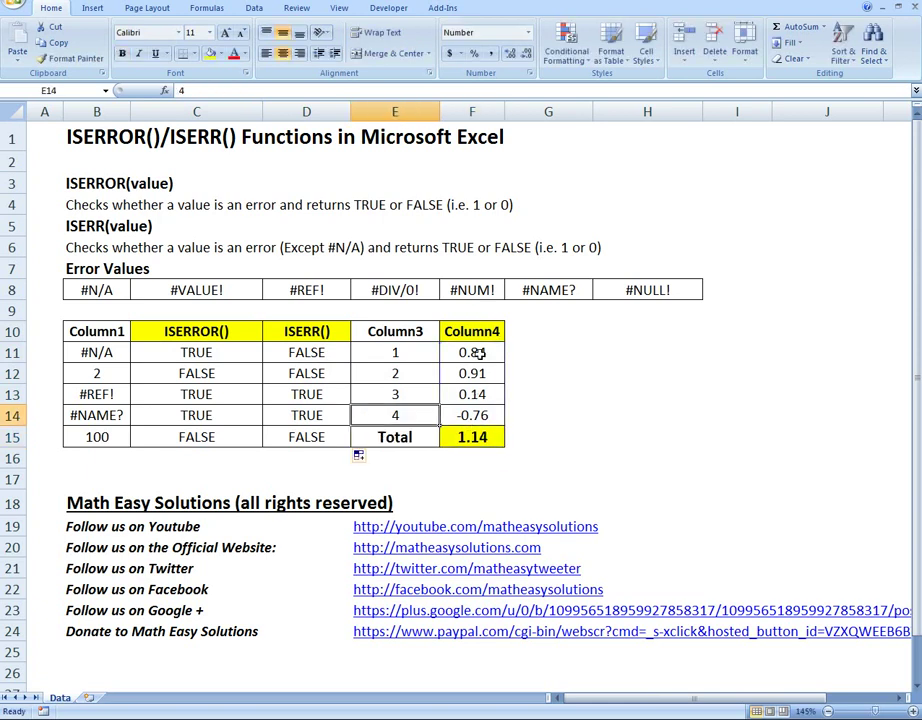
{"action": "type", "text": "#n"}
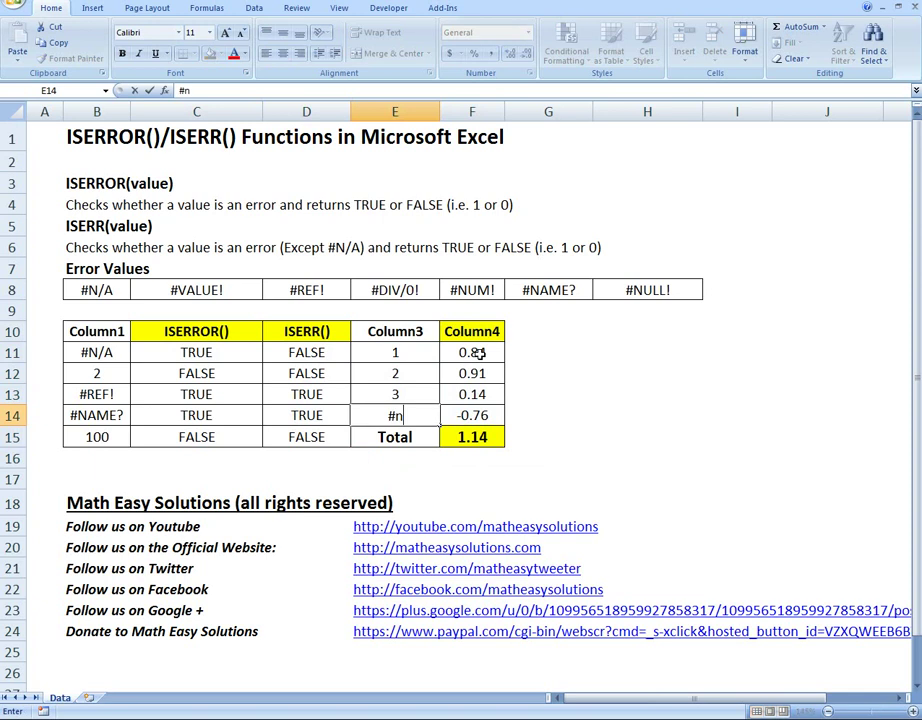
{"action": "type", "text": "/a"}
{"action": "key", "text": "Tab"}
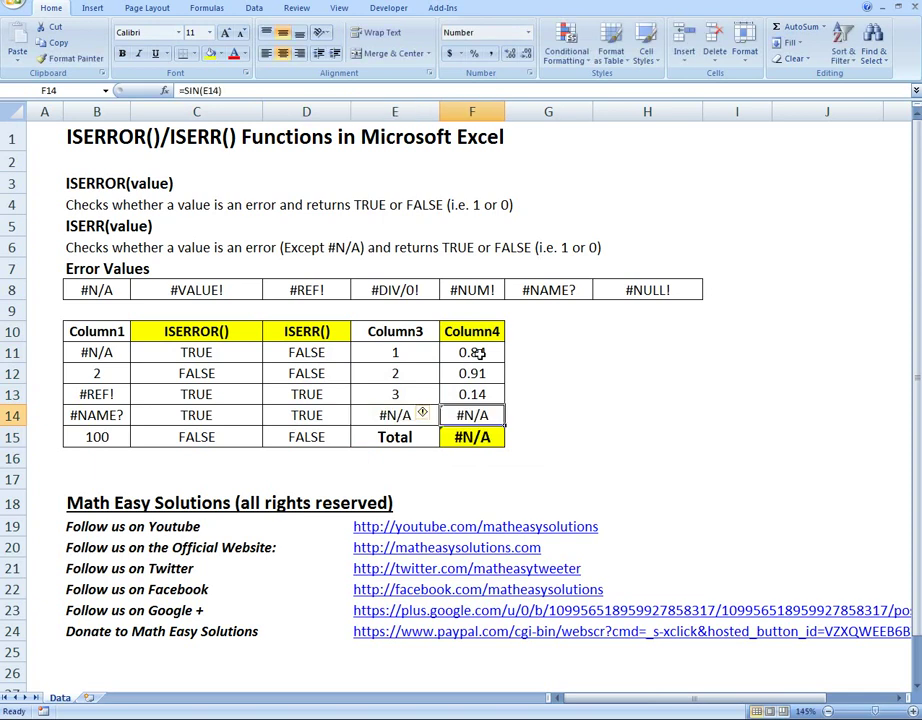
Inspect the #N/A Total and the sum of the valid sines F11:F13, then reselect E14
{"action": "left_click", "coordinate": [470, 438]}
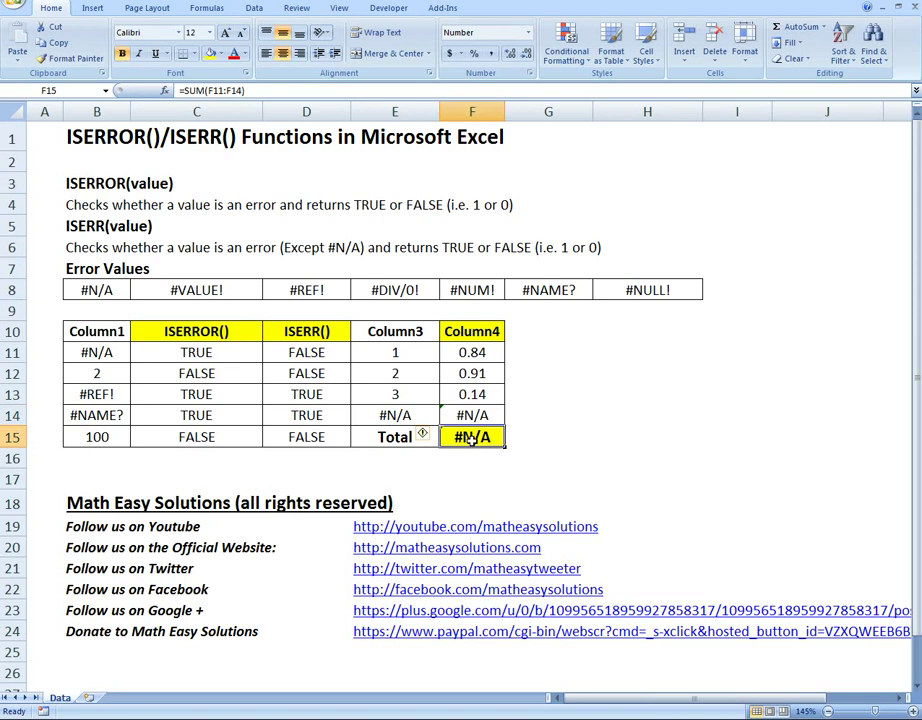
{"action": "left_click_drag", "start_coordinate": [473, 348], "coordinate": [478, 394]}
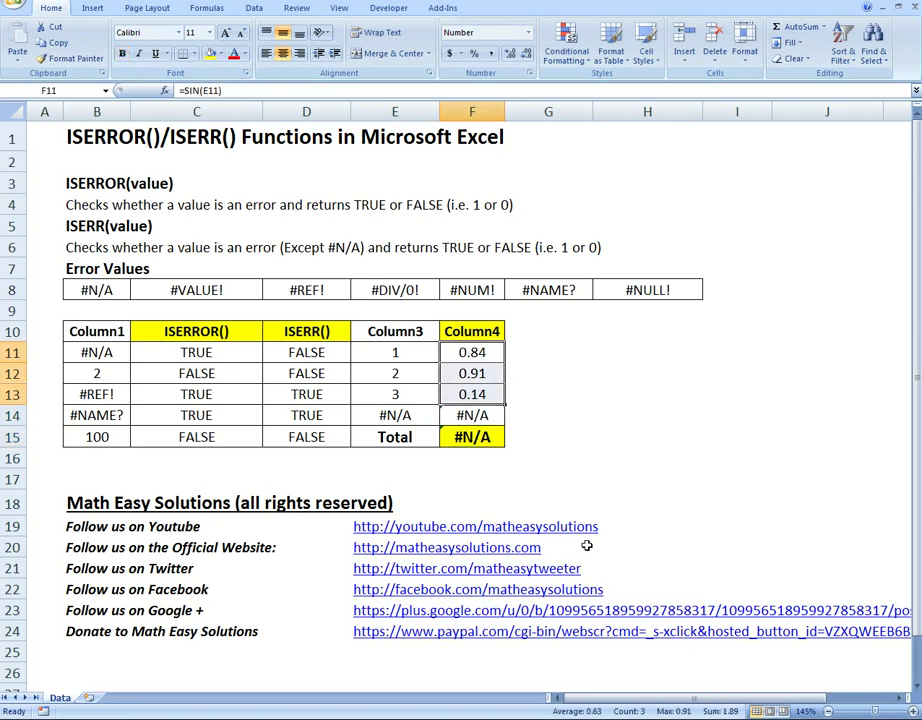
{"action": "left_click", "coordinate": [515, 437]}
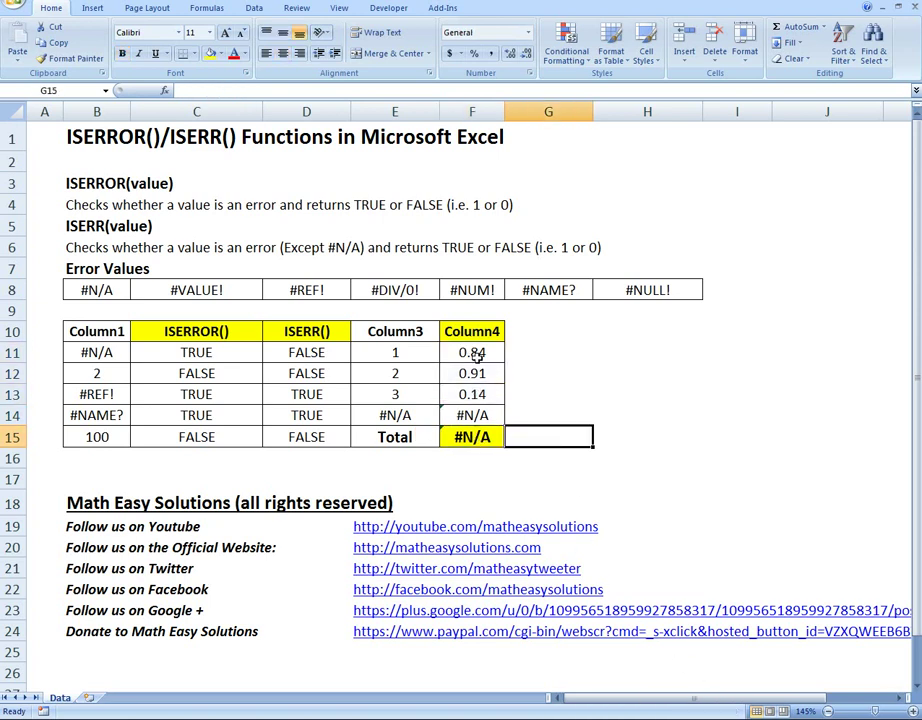
{"action": "left_click", "coordinate": [420, 418]}
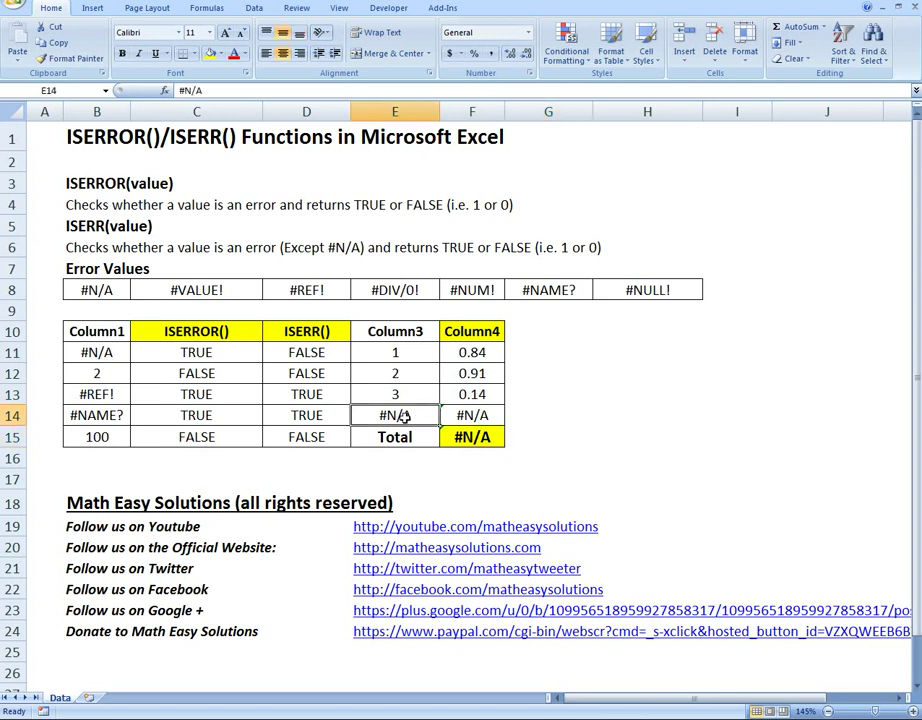
{"action": "double_click", "coordinate": [402, 416]}
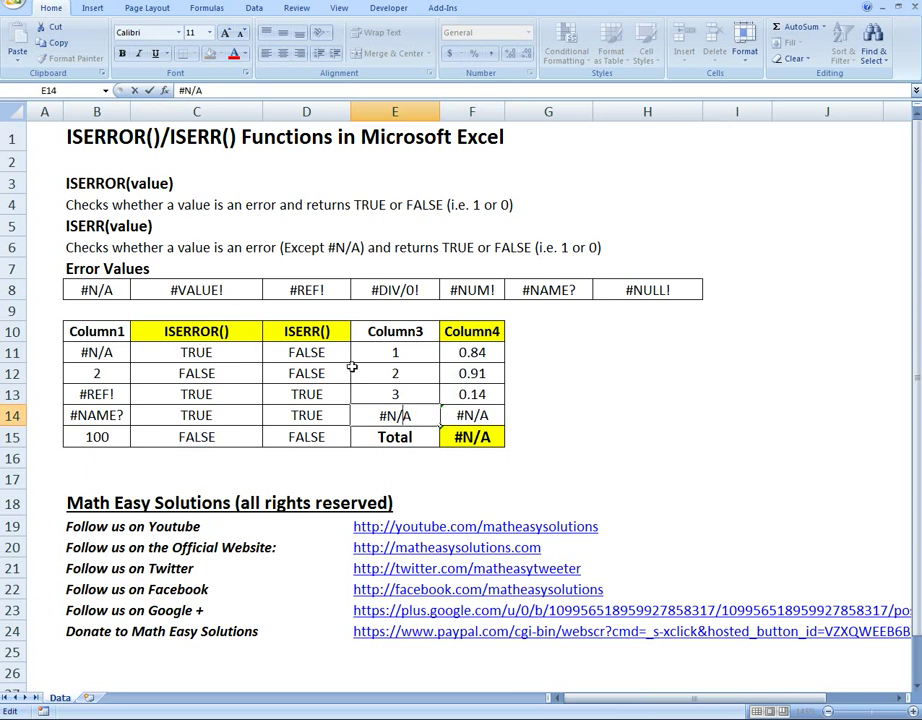
Replace E14's #N/A with the text sdlk and view F14's =SIN(E14) formula
{"action": "key", "text": "Escape"}
{"action": "key", "text": "Right"}
{"action": "key", "text": "Left"}
{"action": "double_click", "coordinate": [416, 418]}
{"action": "left_click_drag", "start_coordinate": [412, 416], "coordinate": [306, 408]}
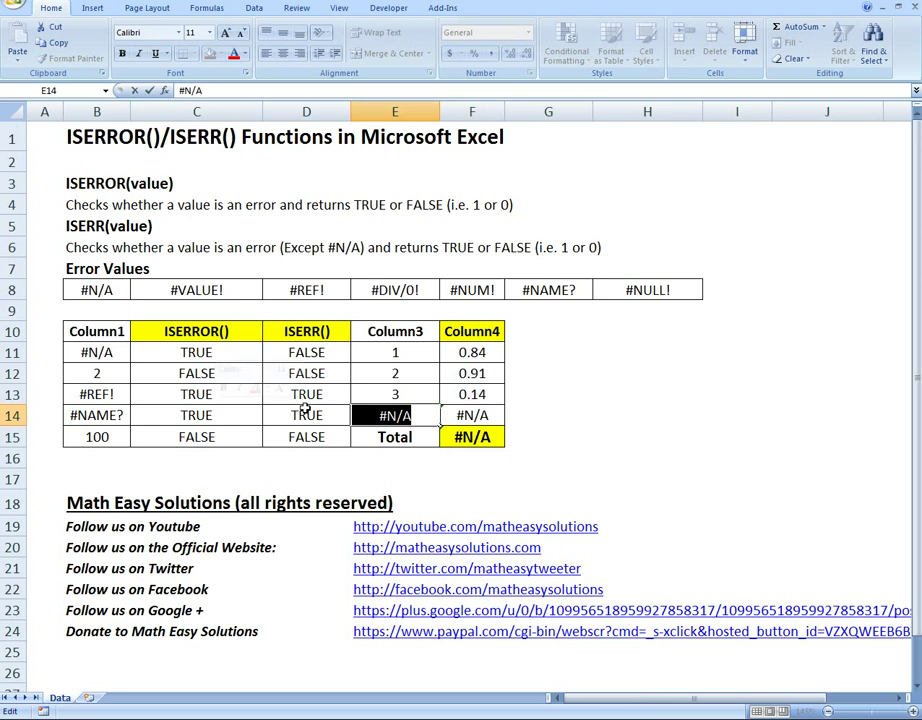
{"action": "key", "text": "BackSpace"}
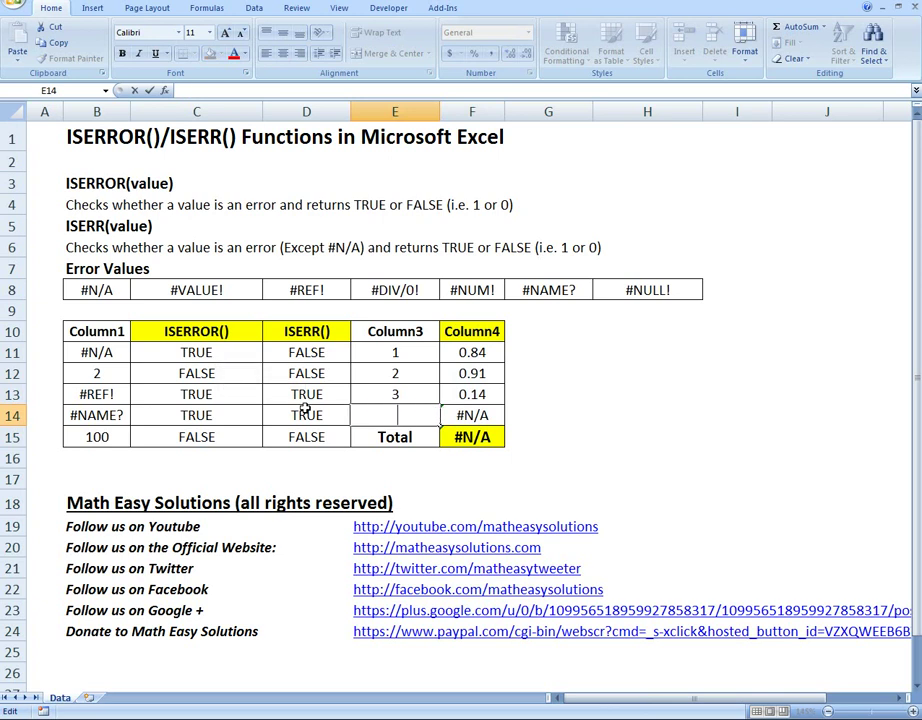
{"action": "type", "text": "sdlk"}
{"action": "key", "text": "Return"}
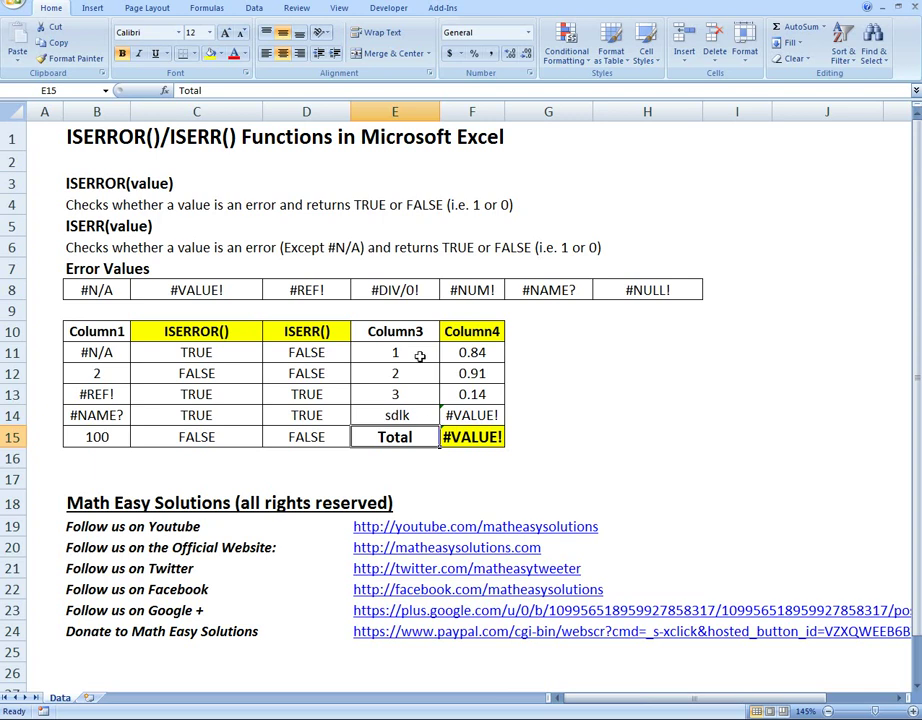
{"action": "double_click", "coordinate": [468, 415]}
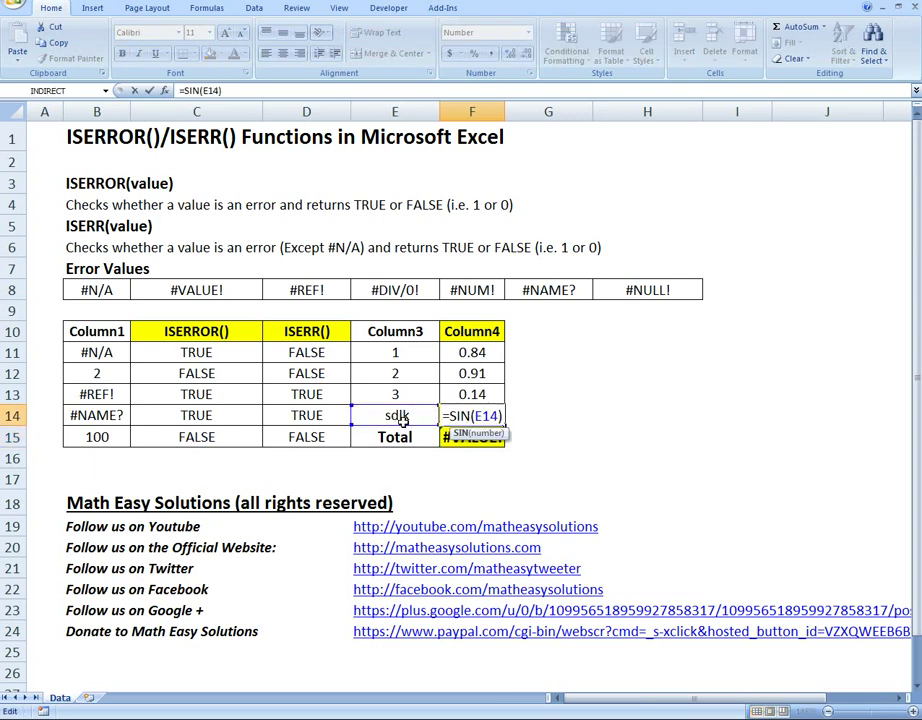
{"action": "key", "text": "Escape"}
Add the header Column5 in cell G10
{"action": "left_click", "coordinate": [524, 337]}
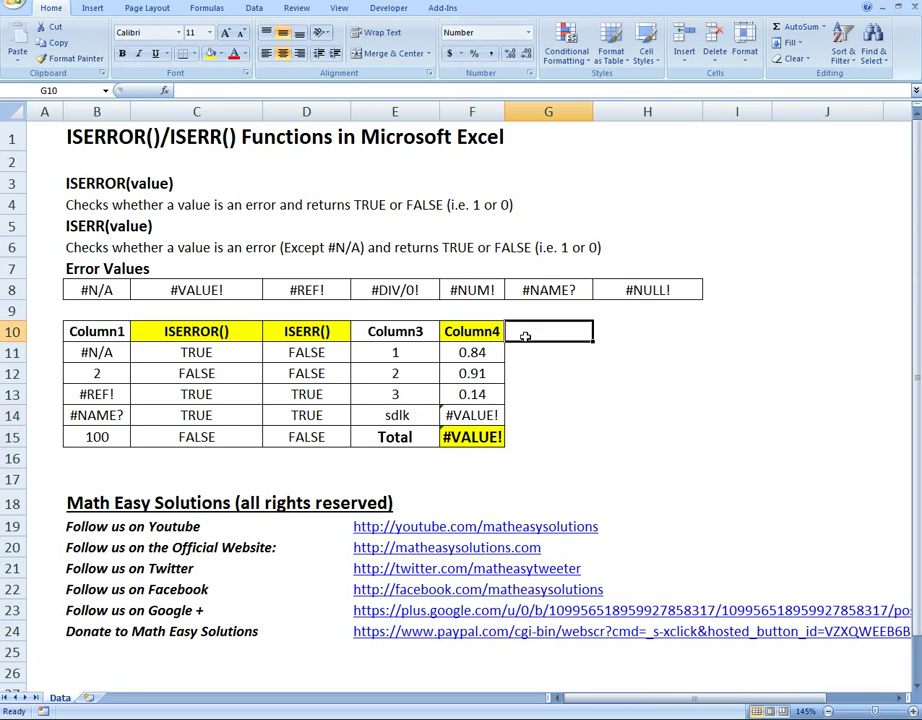
{"action": "type", "text": "Column5"}
{"action": "key", "text": "Return"}
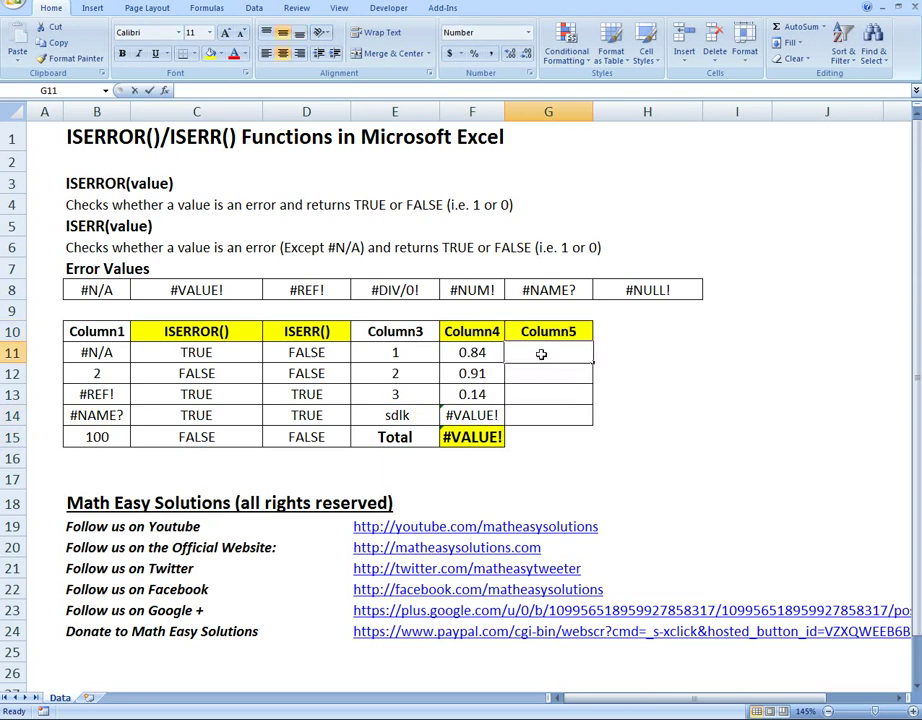
Start G11's formula as =ISERROR(F11)
{"action": "double_click", "coordinate": [541, 354]}
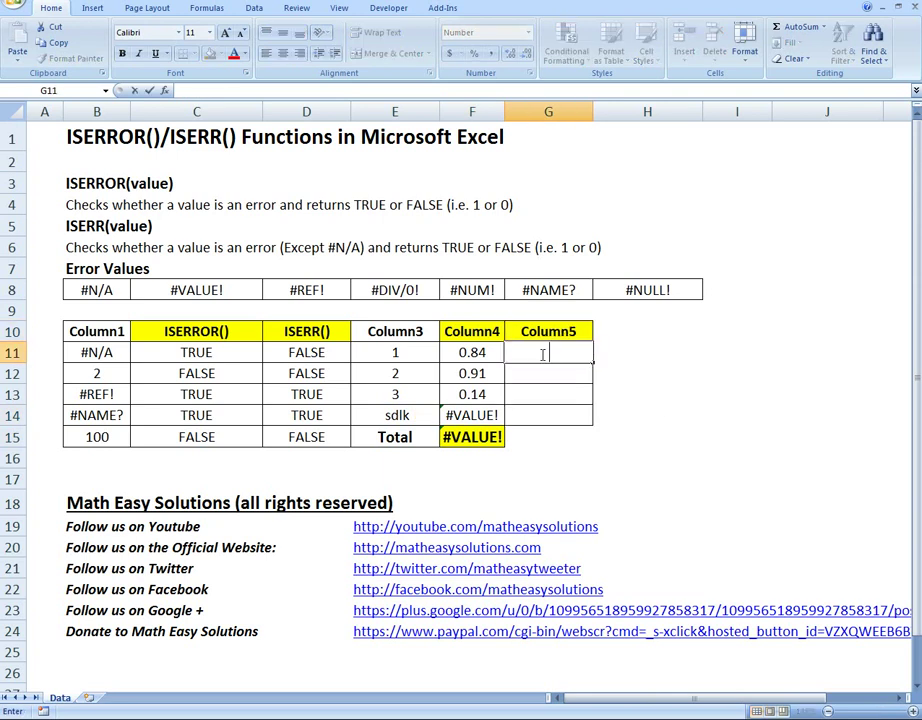
{"action": "type", "text": "="}
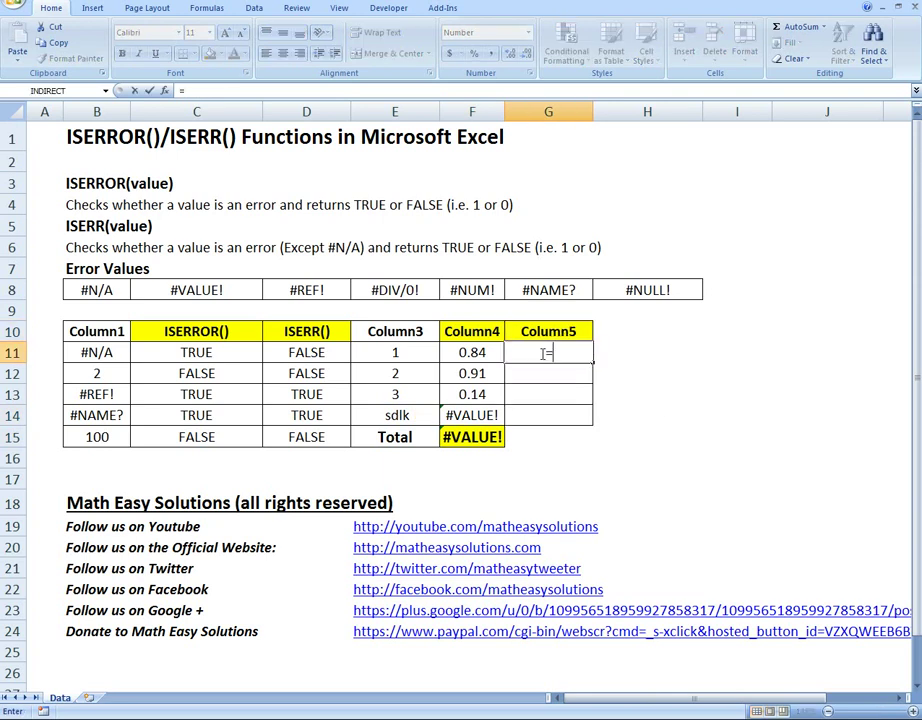
{"action": "type", "text": "if"}
{"action": "key", "text": "BackSpace"}
{"action": "type", "text": "s"}
{"action": "key", "text": "BackSpace"}
{"action": "type", "text": "f"}
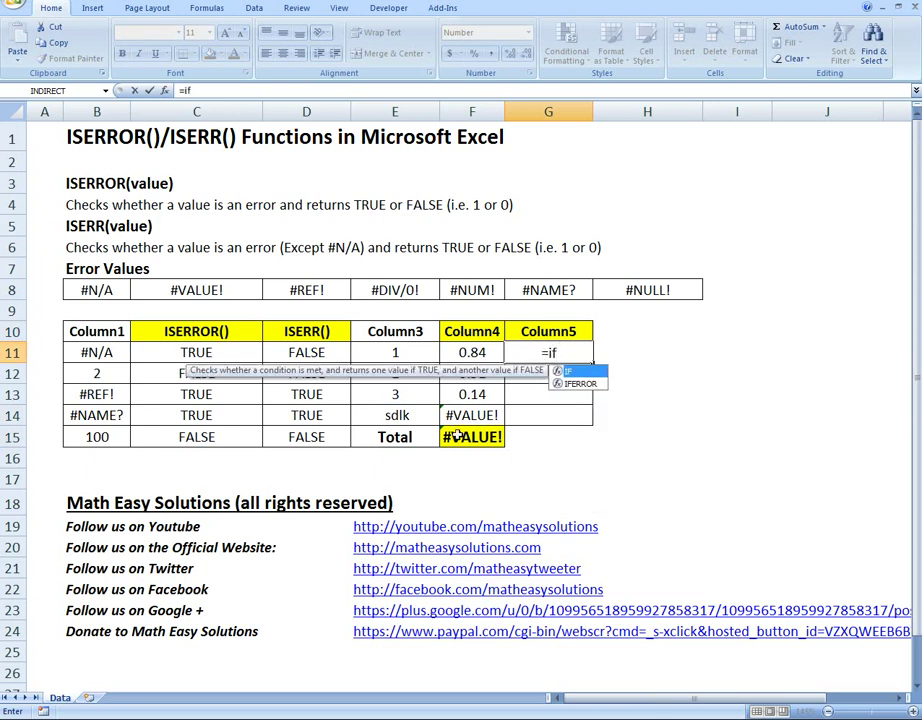
{"action": "key", "text": "BackSpace"}
{"action": "type", "text": "serror("}
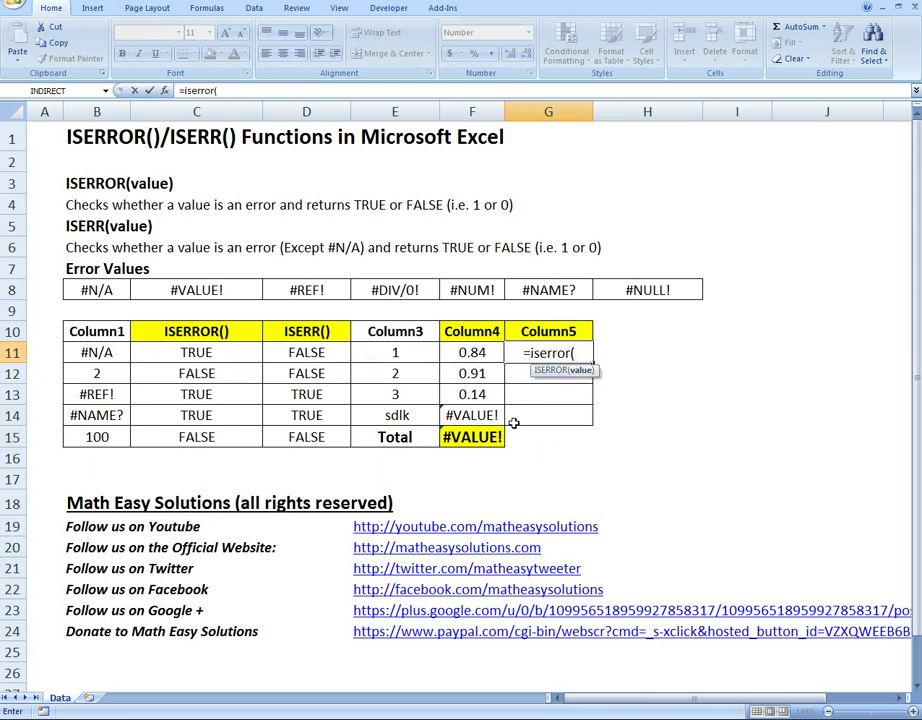
{"action": "left_click", "coordinate": [471, 352]}
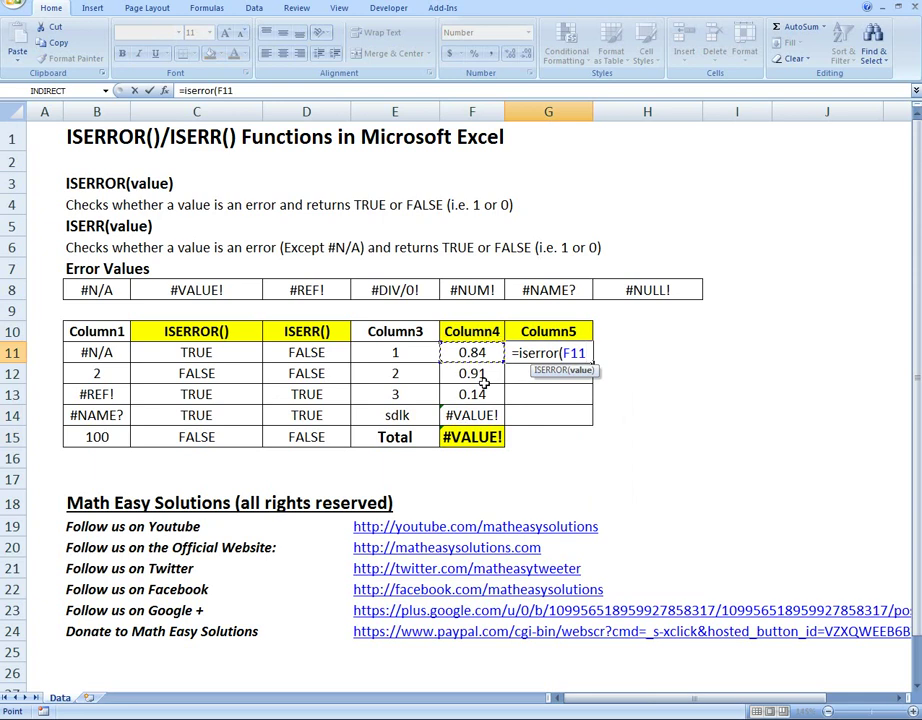
Wrap it into =IF(ISERROR(F11),0,F11) and enter it, giving 0.84
{"action": "left_click", "coordinate": [518, 352]}
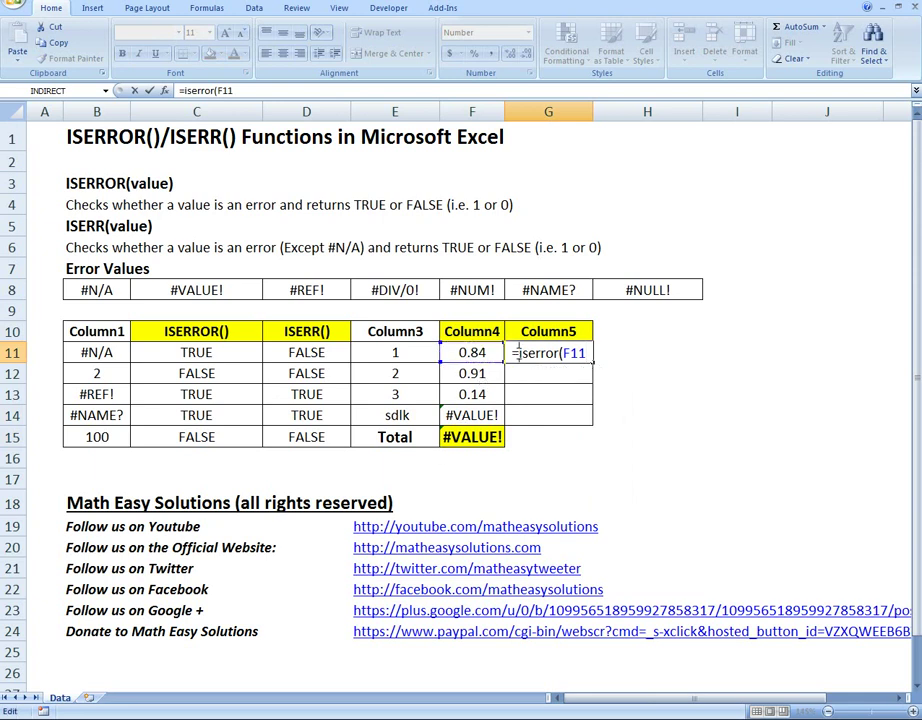
{"action": "type", "text": "if("}
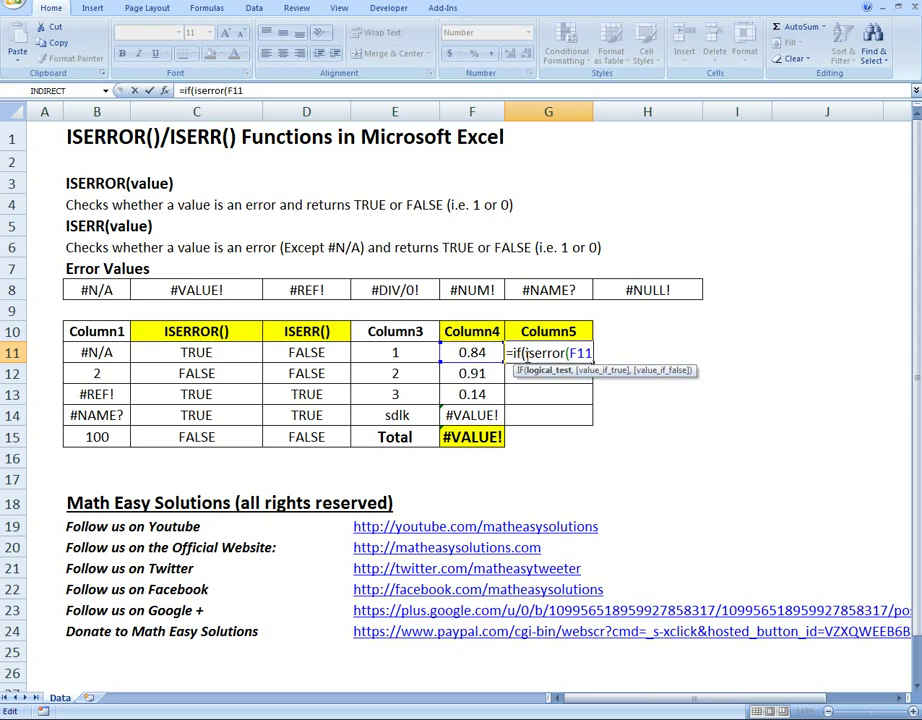
{"action": "left_click", "coordinate": [591, 353]}
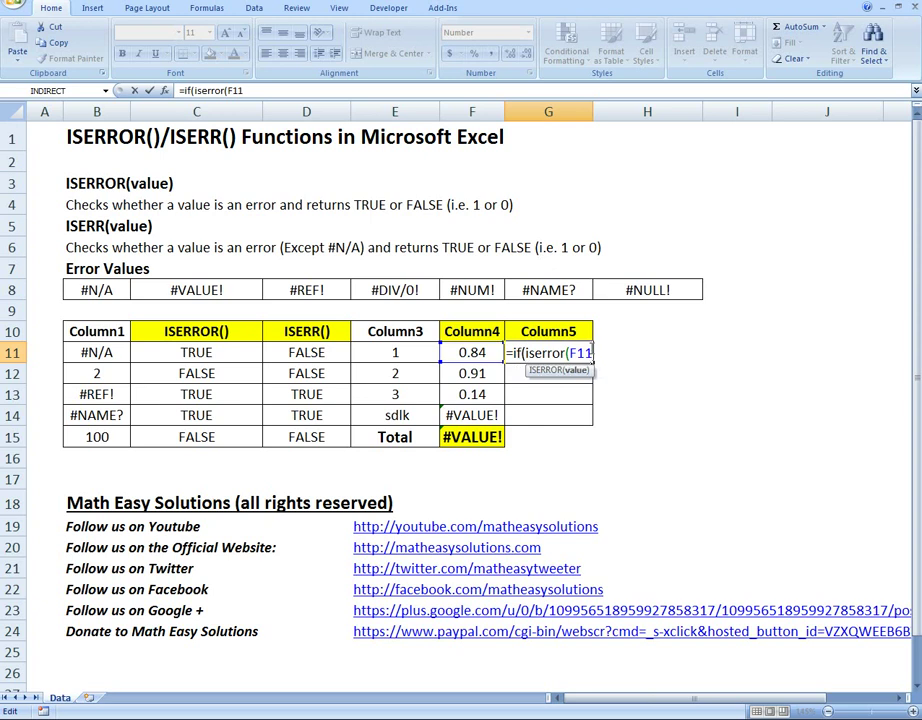
{"action": "type", "text": ")"}
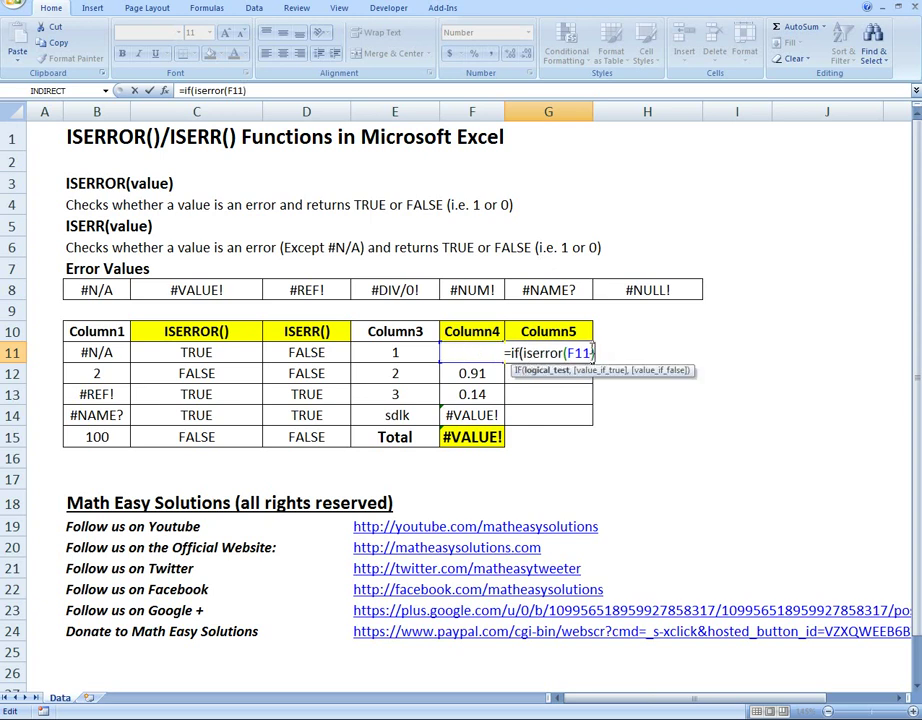
{"action": "type", "text": ","}
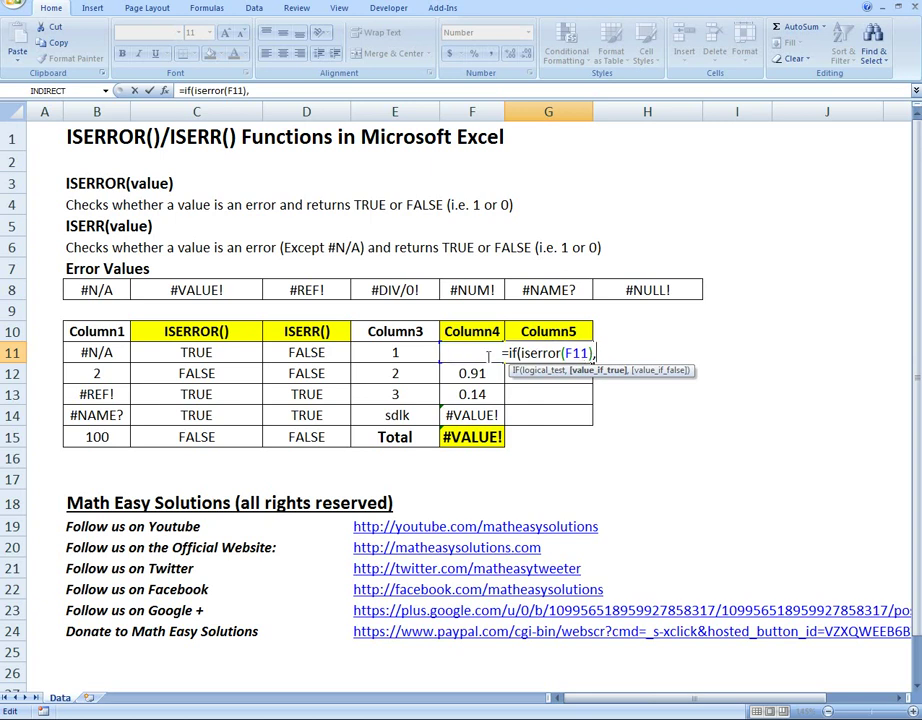
{"action": "type", "text": "0"}
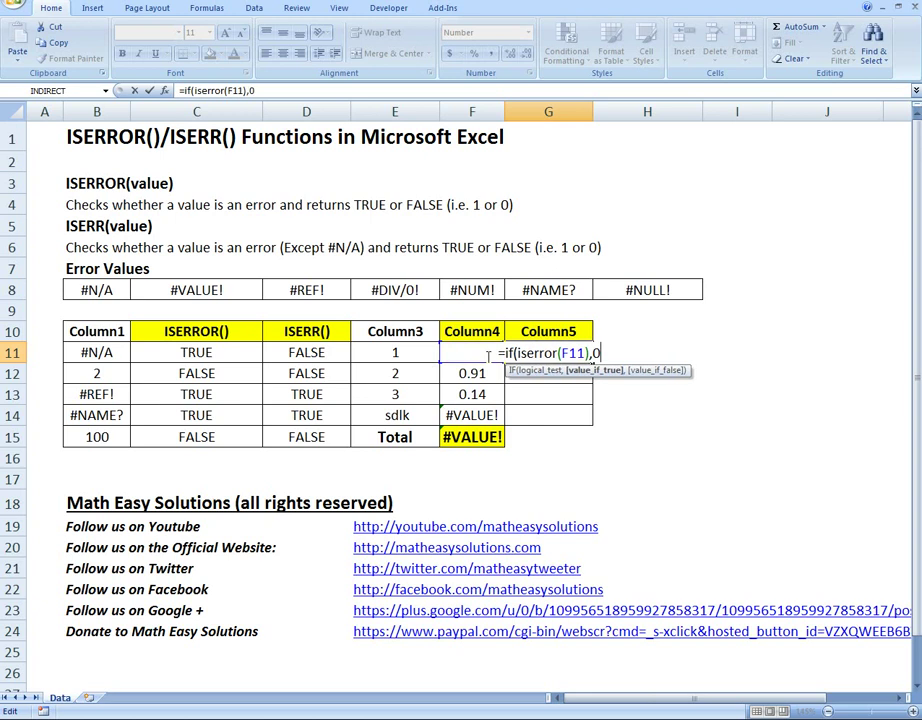
{"action": "type", "text": ","}
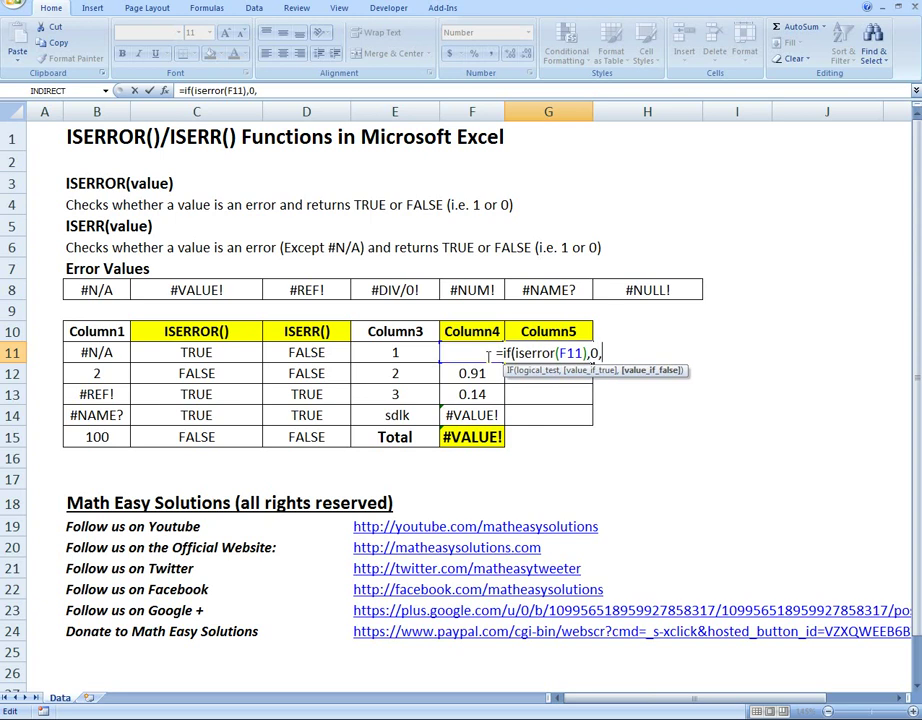
{"action": "left_click", "coordinate": [460, 355]}
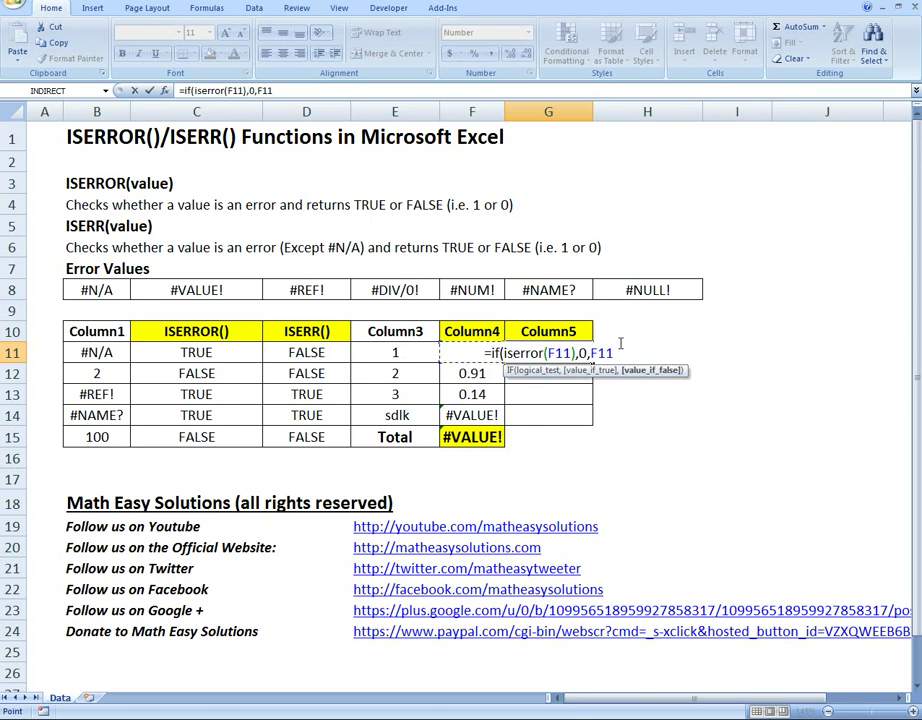
{"action": "type", "text": ")"}
{"action": "key", "text": "Return"}
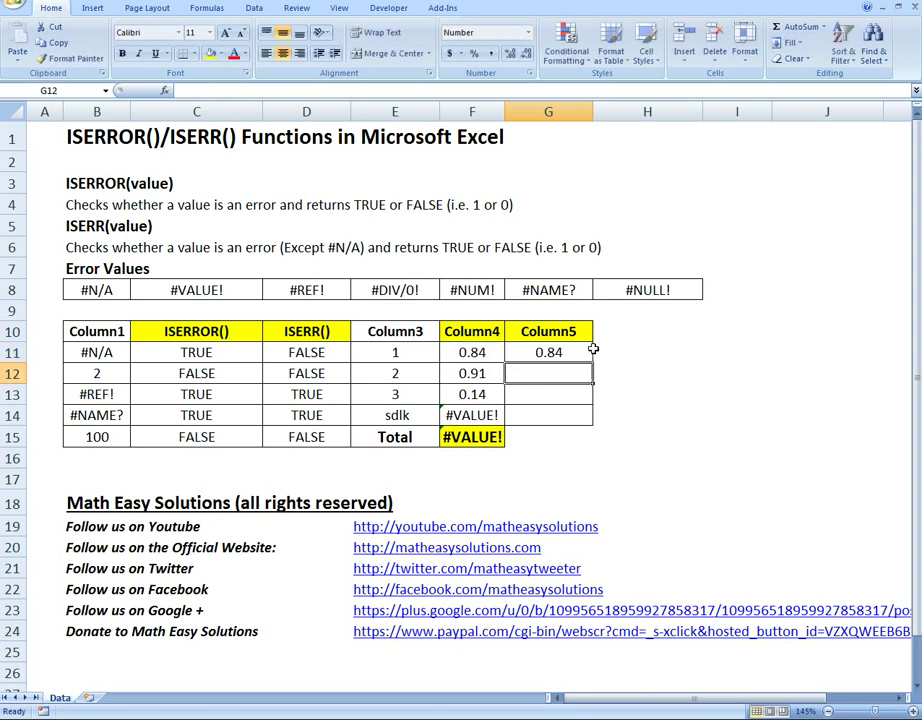
Copy G11's IF formula down through G14, which shows 0.00 for the error
{"action": "key", "text": "Up"}
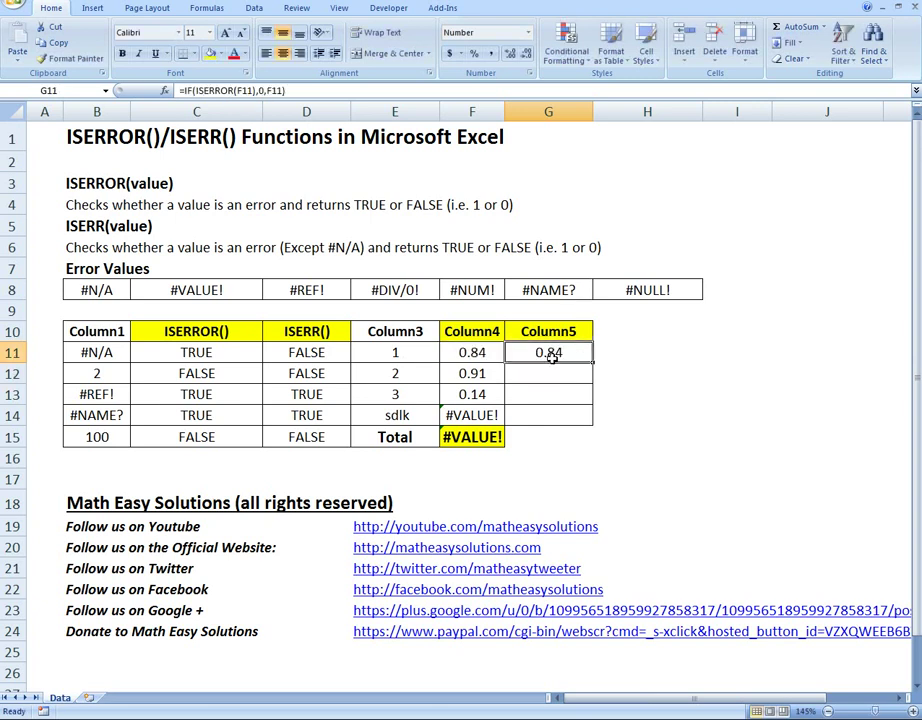
{"action": "left_click_drag", "start_coordinate": [593, 366], "coordinate": [592, 420]}
{"action": "left_click", "coordinate": [578, 416]}
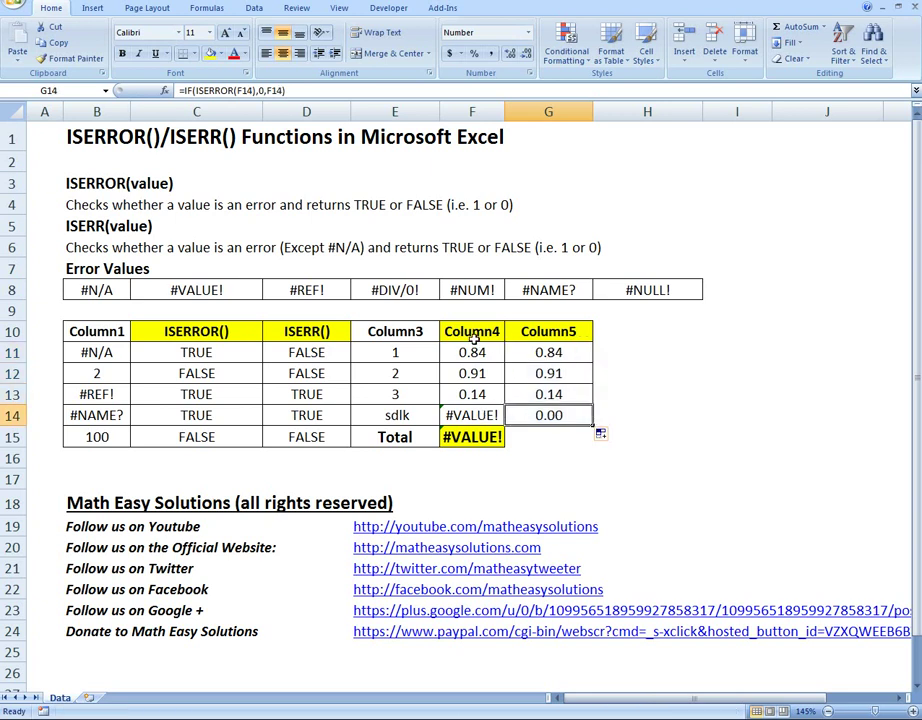
{"action": "left_click", "coordinate": [541, 440]}
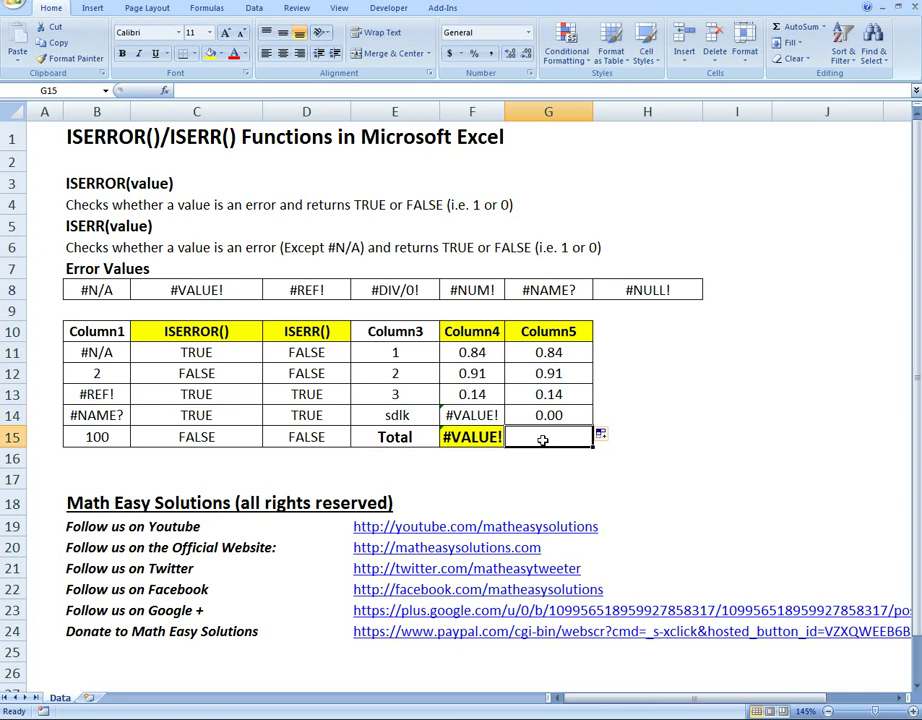
Copy the F15 total across into G15, giving =SUM(G11:G14) of 1.89
{"action": "left_click", "coordinate": [500, 438]}
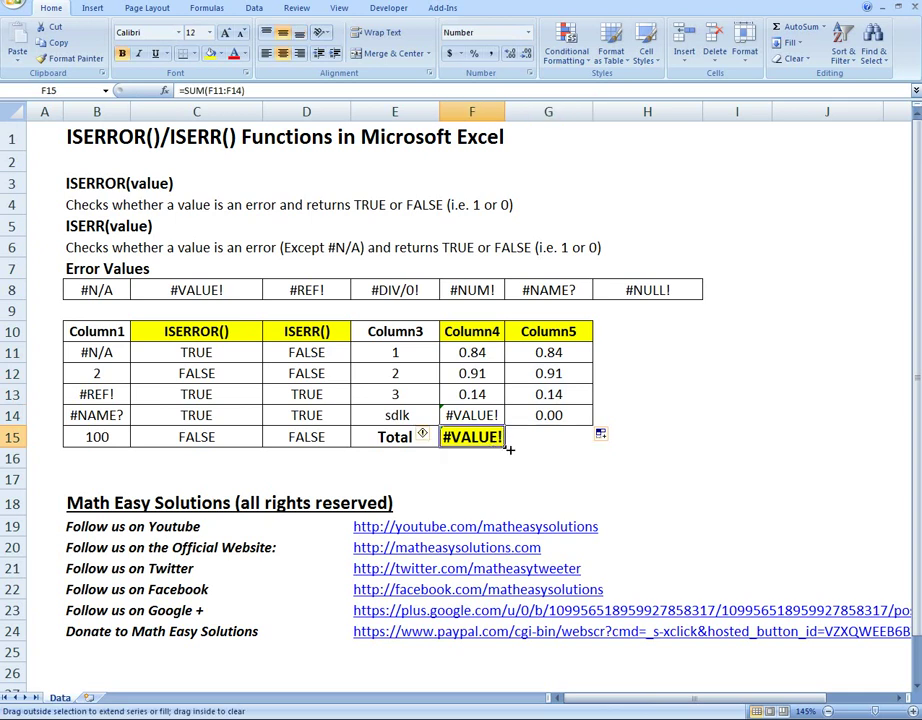
{"action": "left_click_drag", "start_coordinate": [558, 454], "coordinate": [570, 465]}
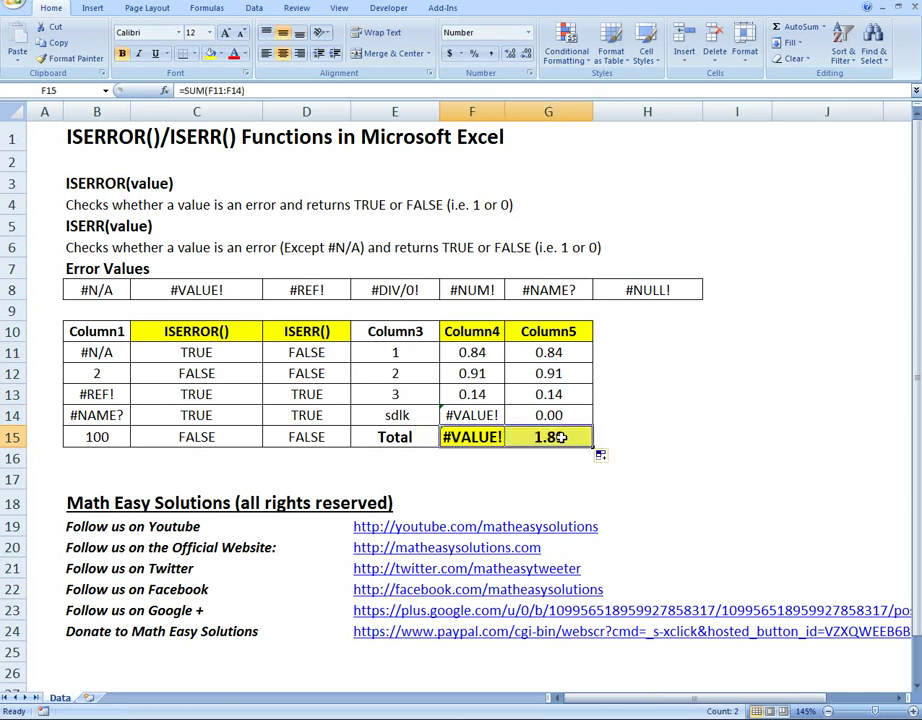
{"action": "left_click_drag", "start_coordinate": [517, 350], "coordinate": [484, 392]}
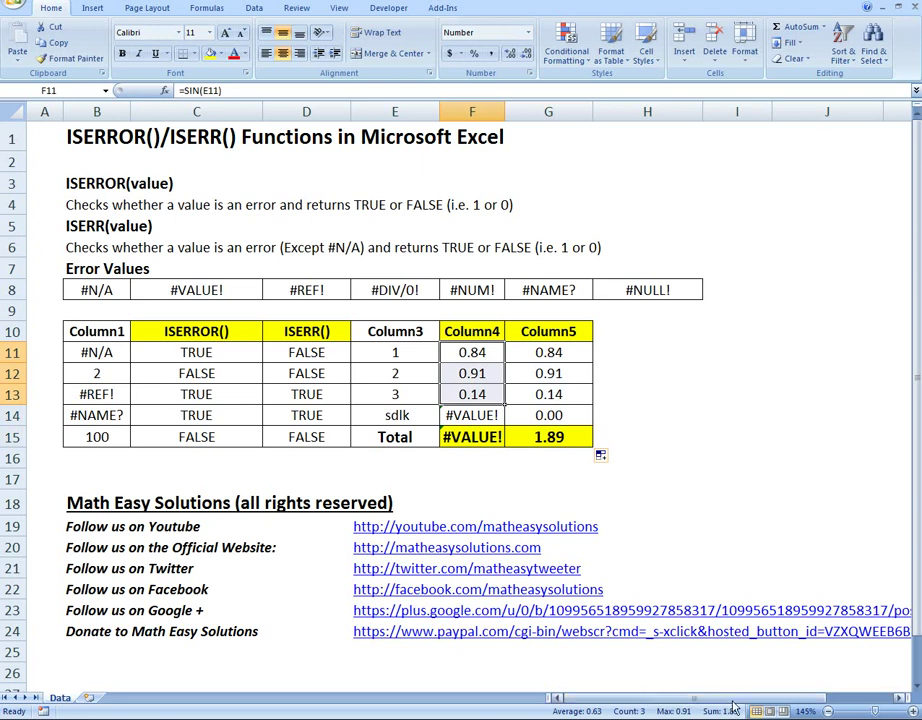
{"action": "left_click", "coordinate": [610, 416]}
{"action": "left_click", "coordinate": [554, 438]}
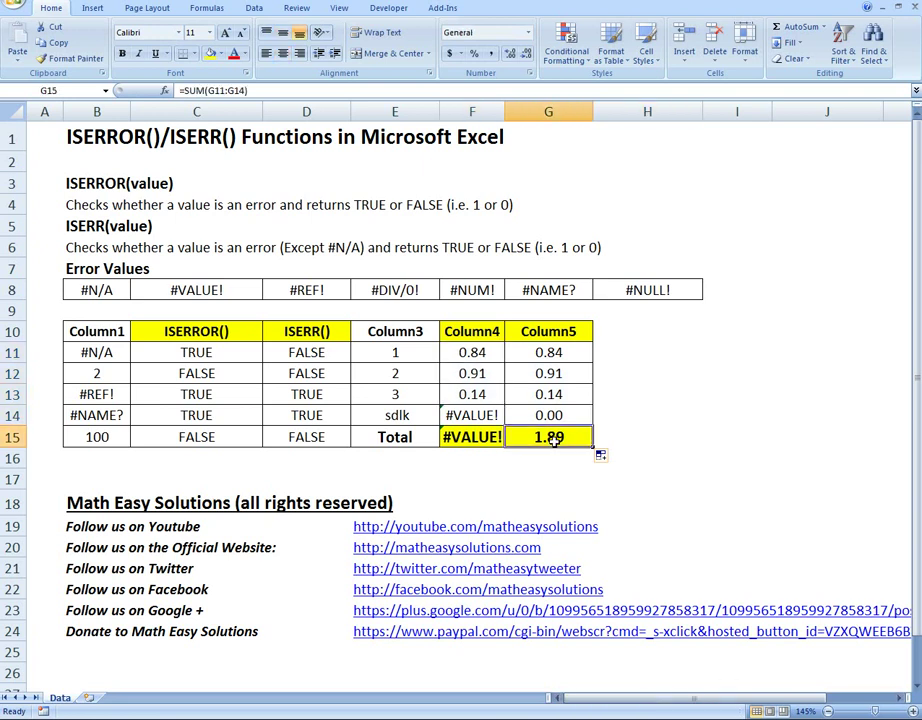
{"action": "left_click", "coordinate": [398, 414]}
{"action": "type", "text": "#n/a"}
{"action": "key", "text": "Tab"}
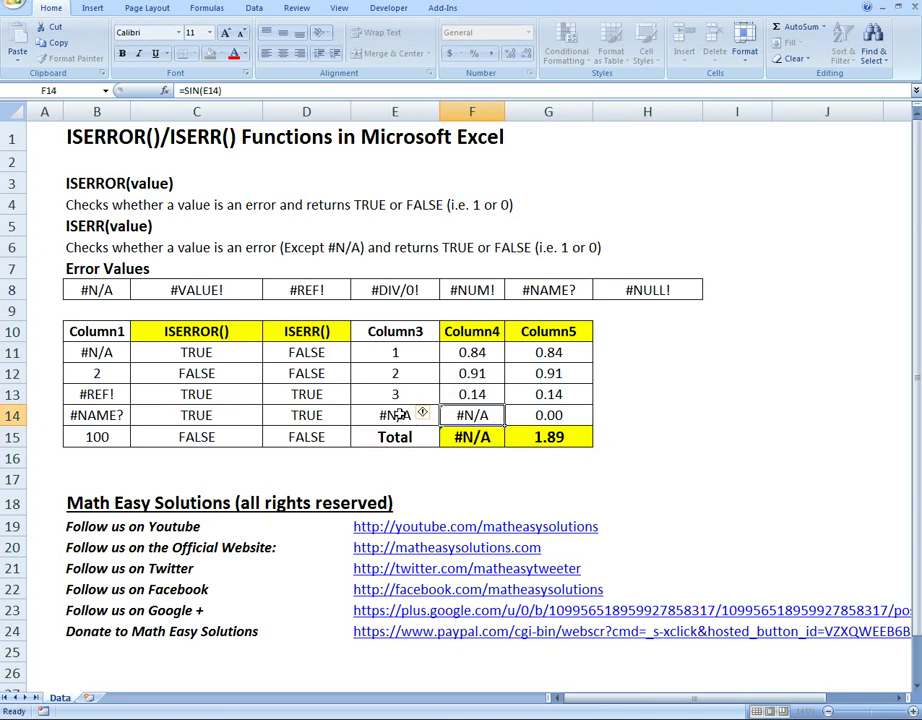
{"action": "double_click", "coordinate": [548, 352]}
{"action": "key", "text": "BackSpace"}
{"action": "key", "text": "BackSpace"}
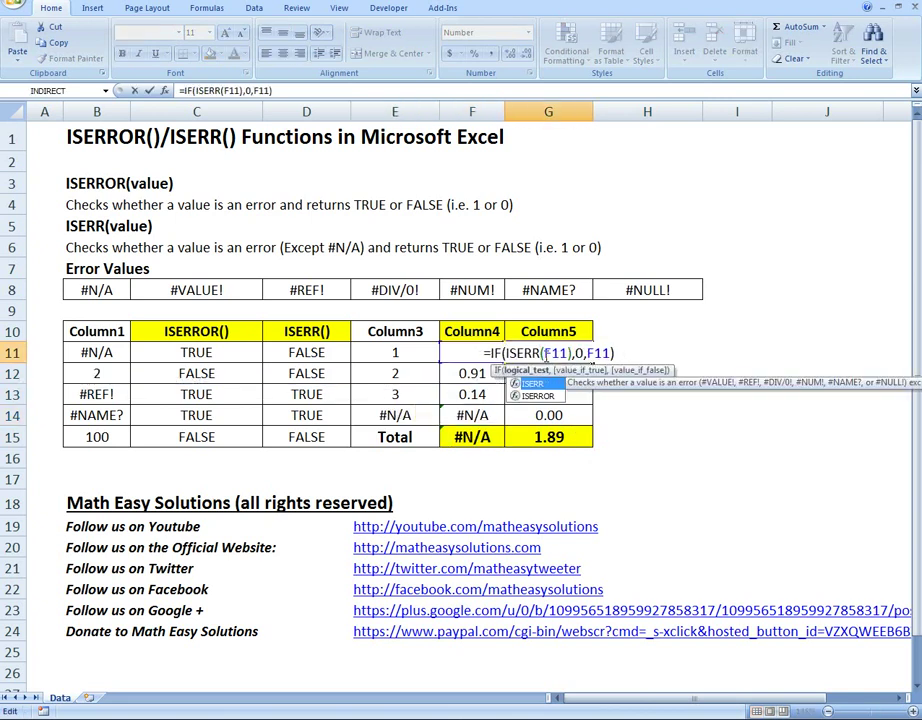
{"action": "key", "text": "Return"}
{"action": "left_click", "coordinate": [551, 353]}
{"action": "left_click_drag", "start_coordinate": [593, 365], "coordinate": [594, 420]}
{"action": "left_click", "coordinate": [603, 420]}
{"action": "left_click", "coordinate": [553, 415]}
{"action": "key", "text": "ctrl+z"}
{"action": "key", "text": "ctrl+z"}
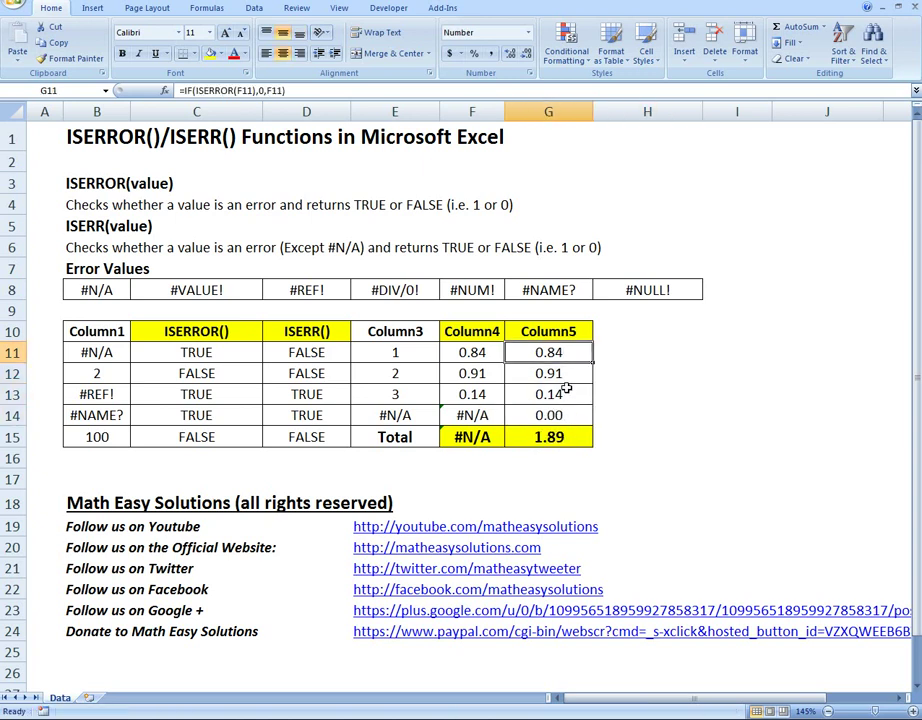
{"action": "key", "text": "ctrl+z"}
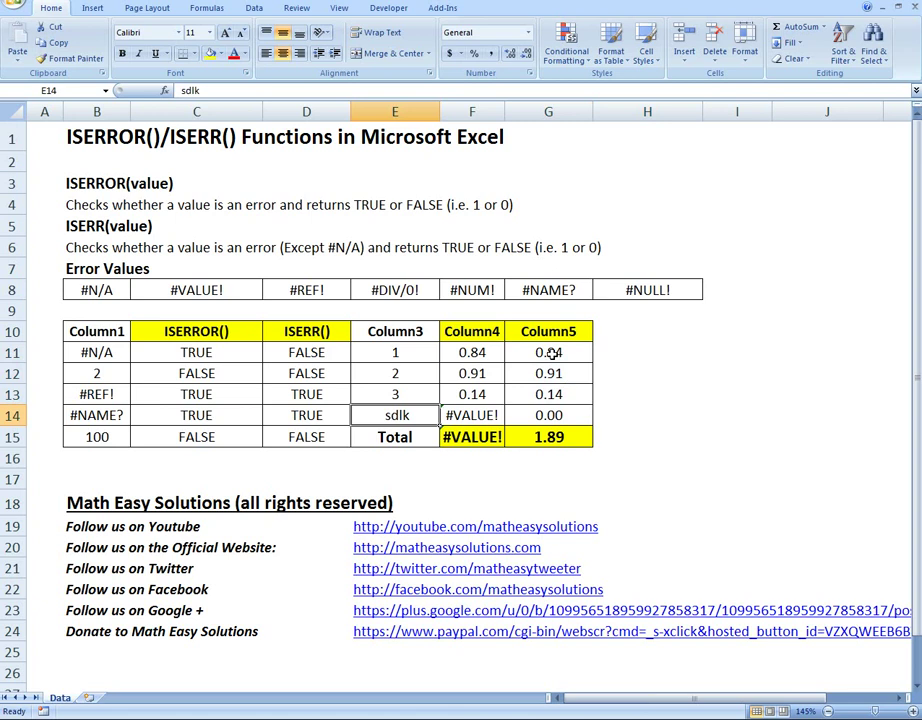
{"action": "left_click_drag", "start_coordinate": [549, 352], "coordinate": [549, 415]}
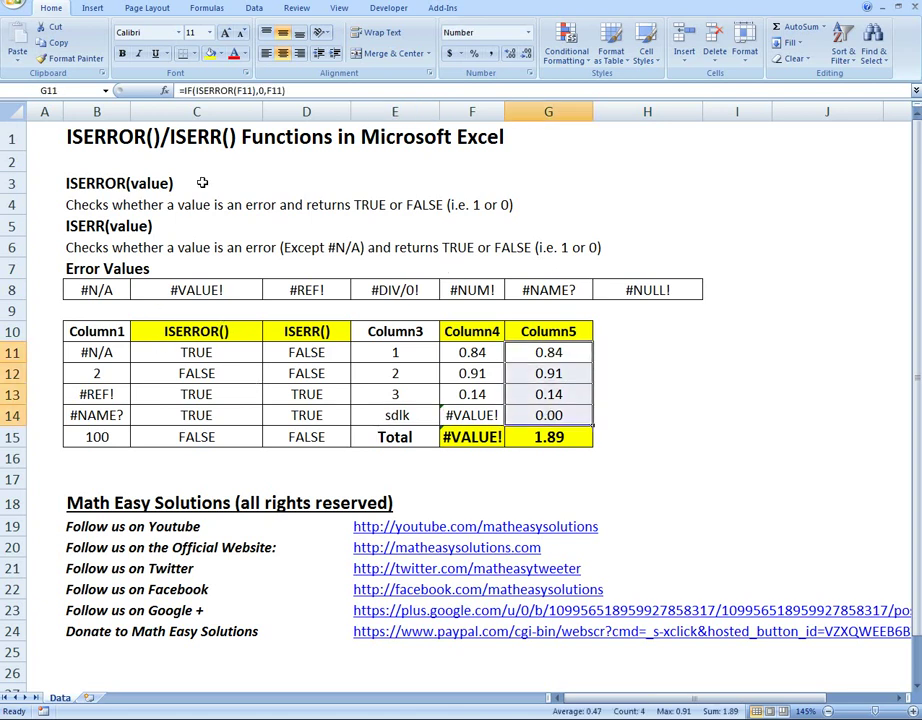
{"action": "left_click_drag", "start_coordinate": [505, 331], "coordinate": [552, 435]}
{"action": "left_click", "coordinate": [551, 480]}
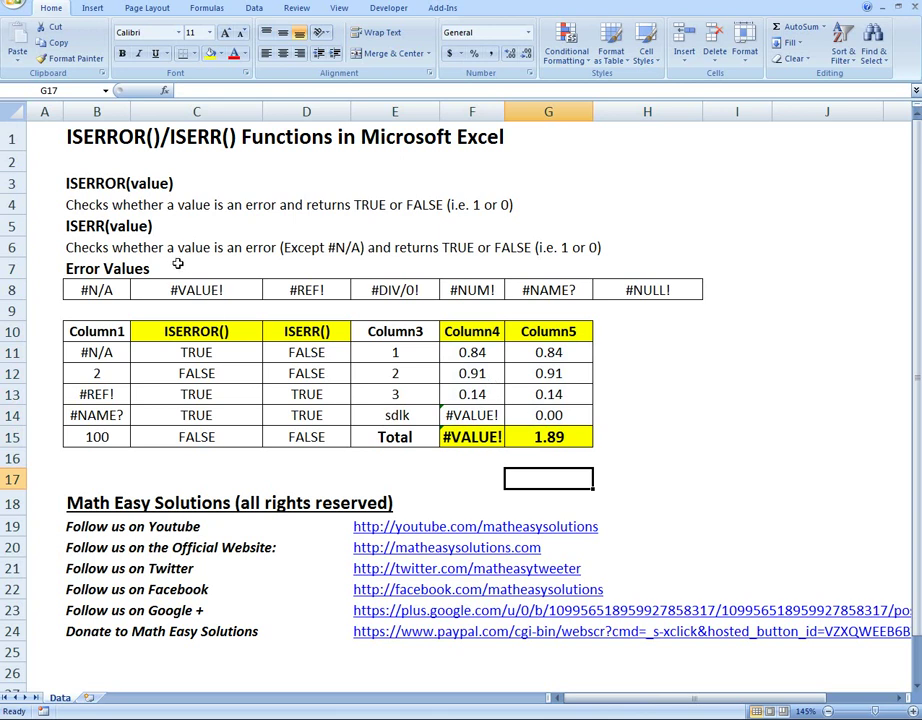
{"action": "left_click", "coordinate": [175, 224]}
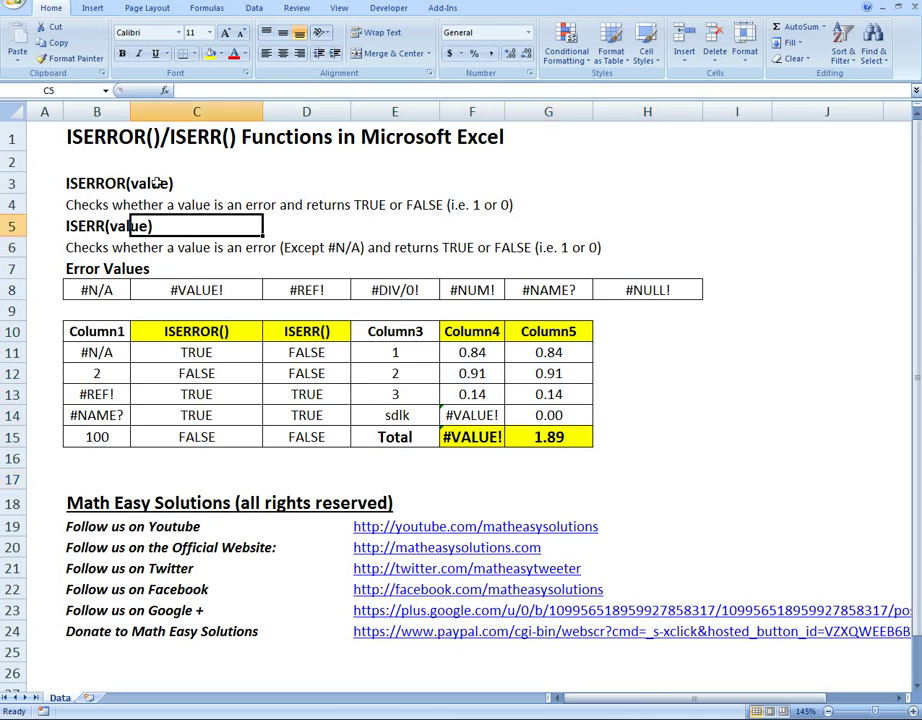